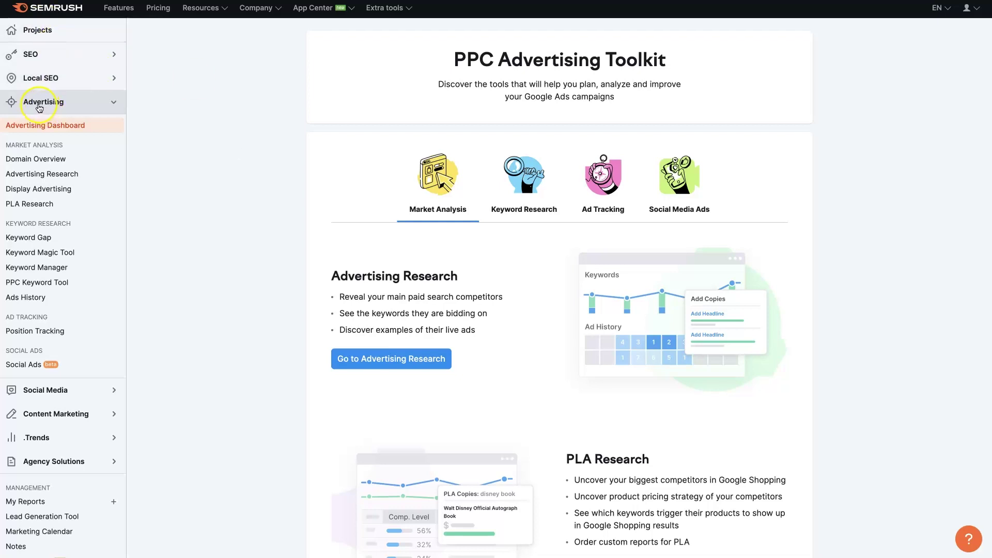
Step: Collapse and re-expand the Advertising tool list, then reload the PPC Advertising Toolkit dashboard
left_click(114, 102)
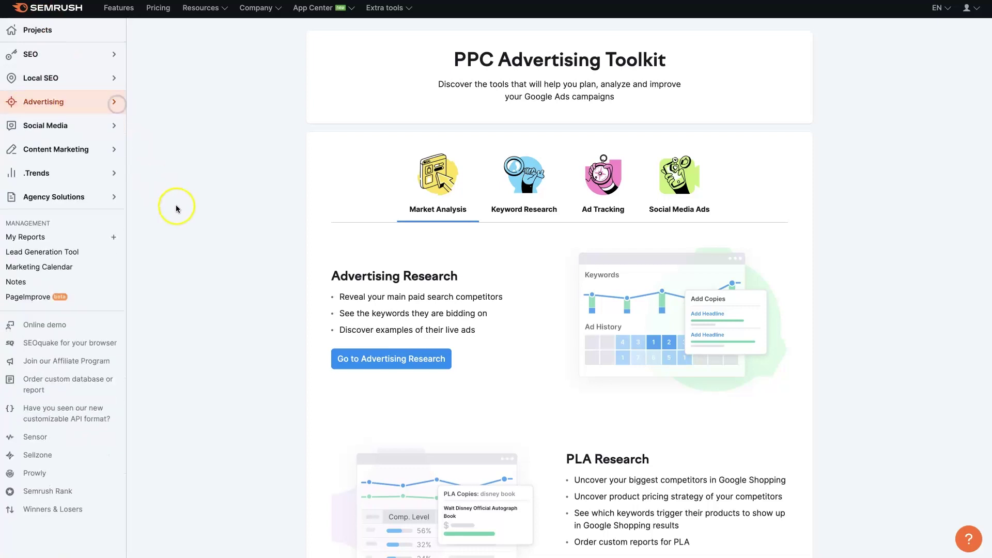
left_click(117, 106)
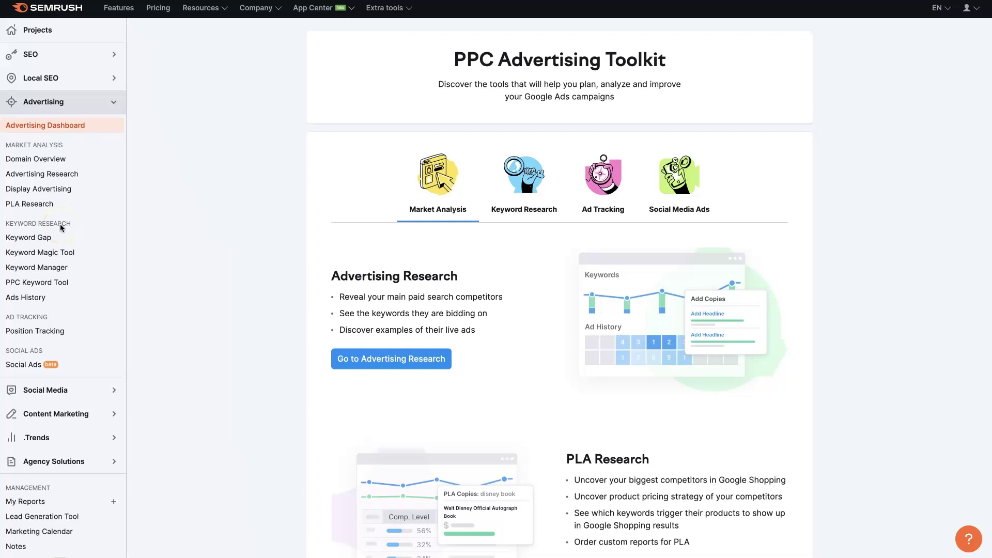
left_click(31, 368)
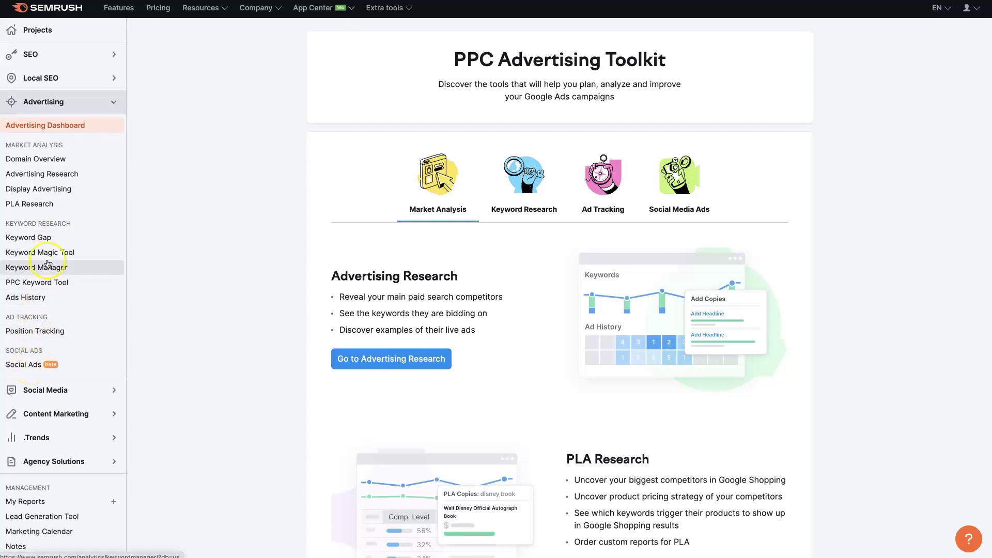
left_click(46, 237)
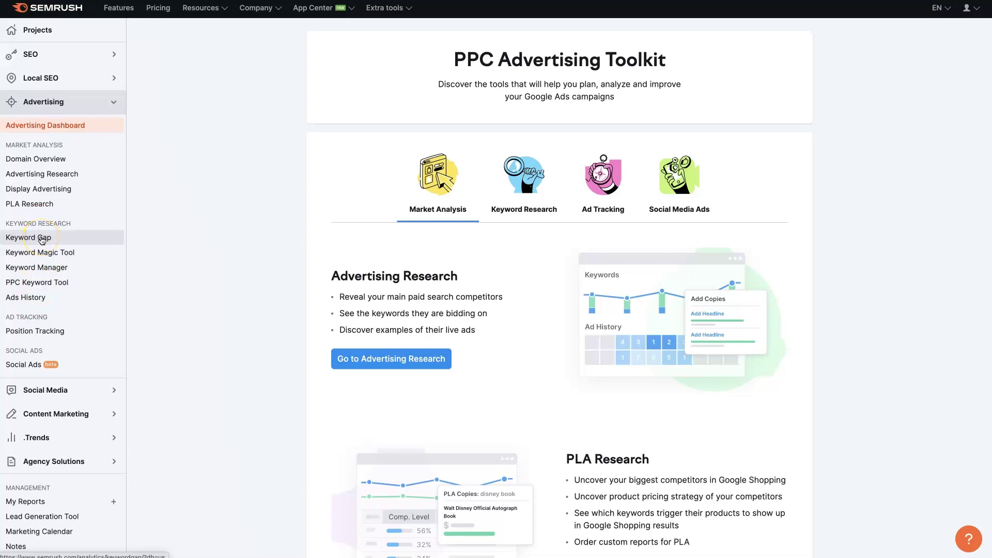
left_click(35, 131)
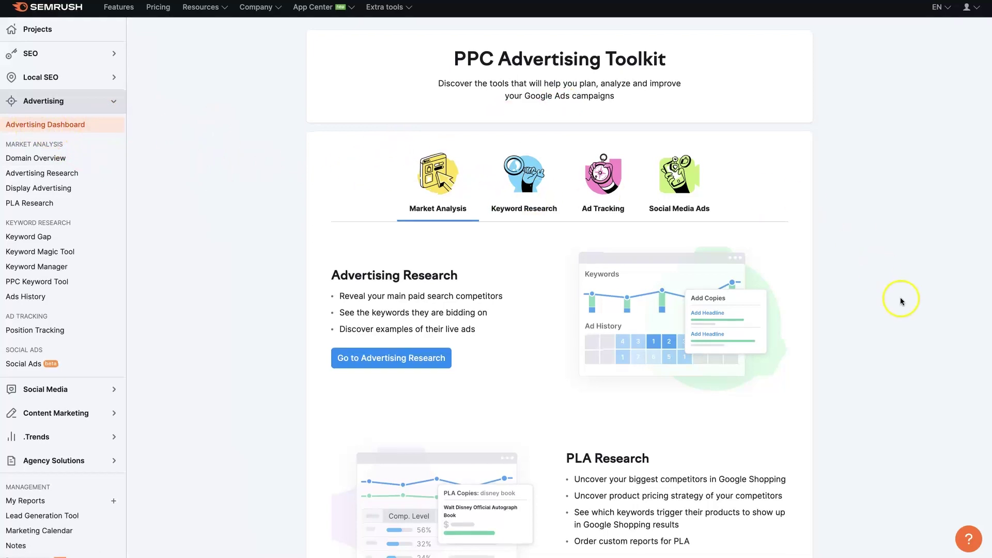
scroll(901, 302, "down", 20)
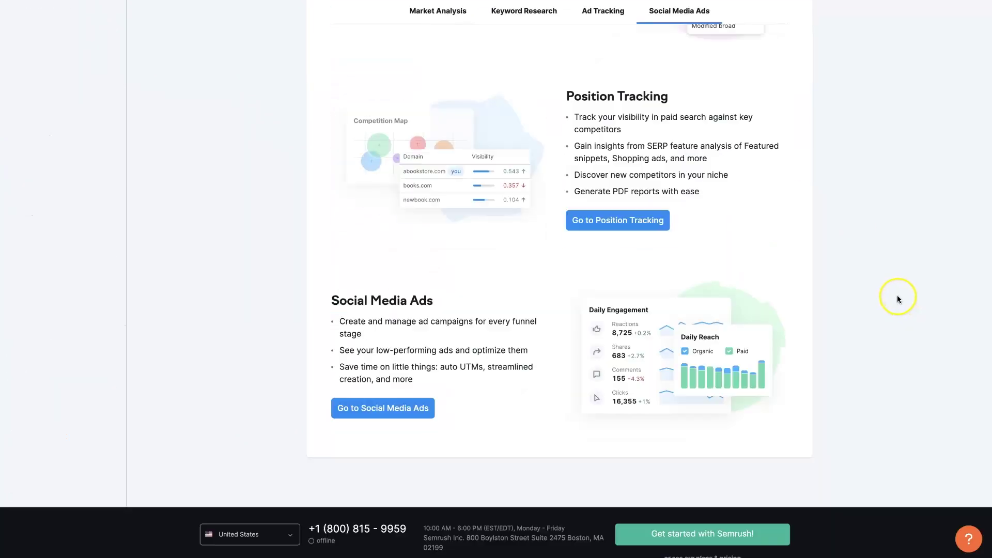
scroll(897, 296, "down", 5)
scroll(898, 296, "up", 20)
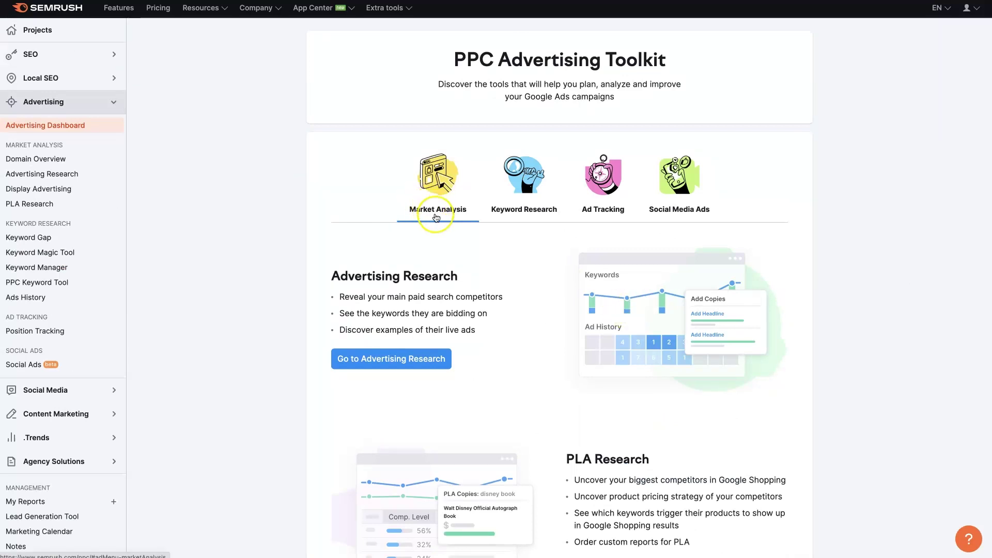
left_click(498, 210)
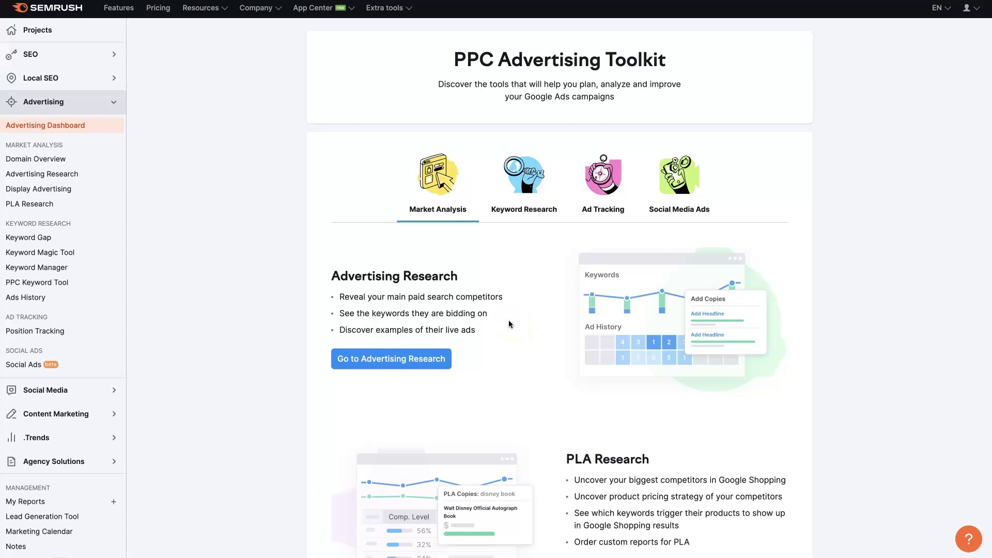
left_click(516, 328)
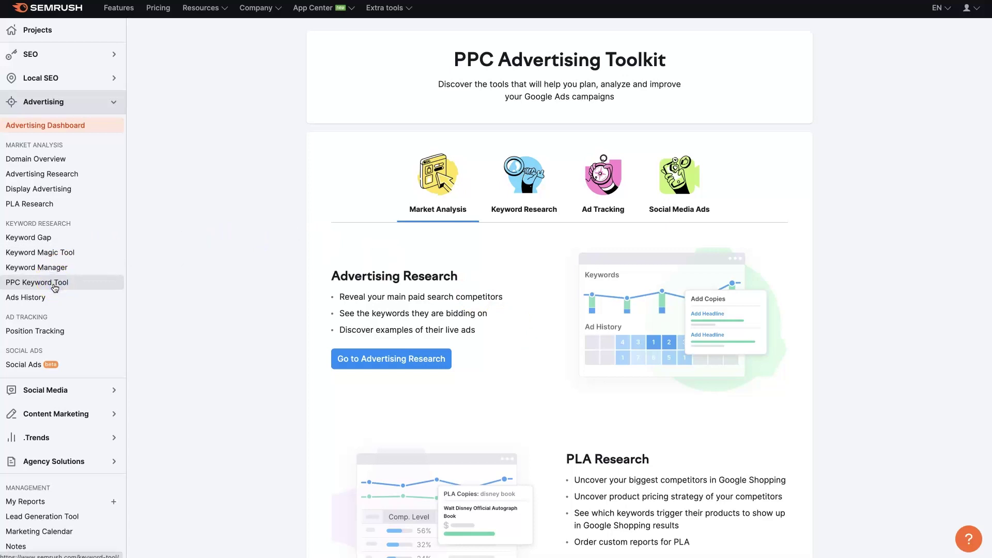
Step: Start a PPC Keyword Tool campaign for the Tesla project
left_click(54, 288)
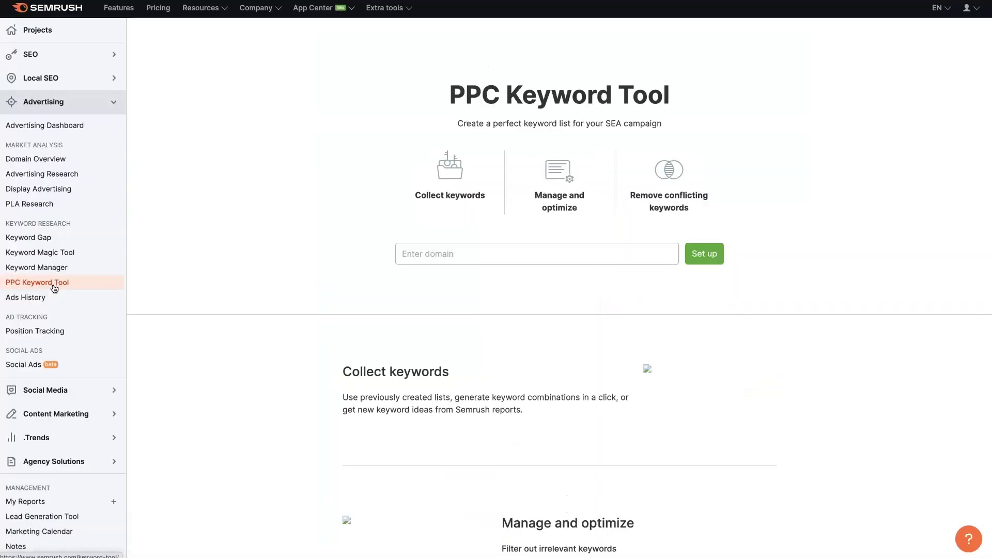
left_click(474, 258)
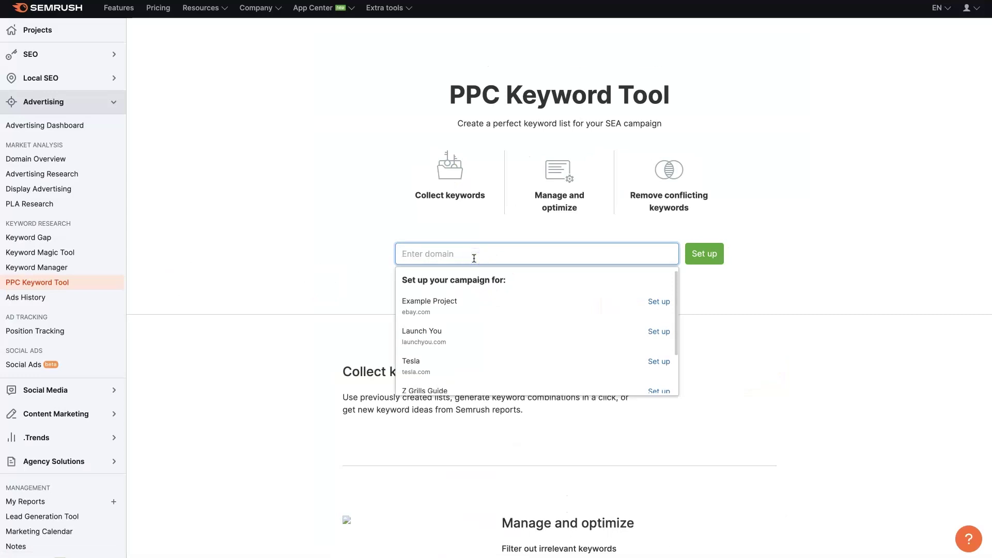
left_click(427, 366)
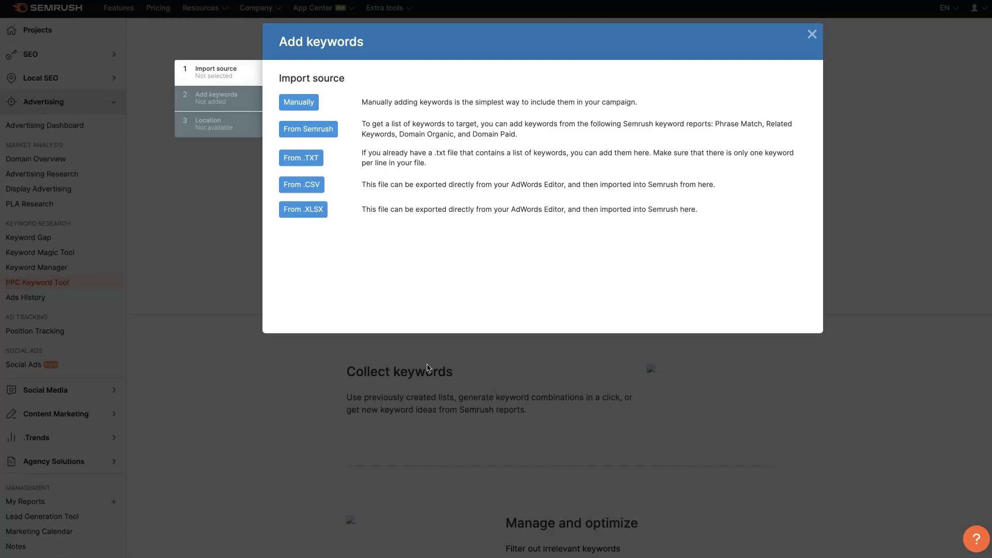
Step: Import 20 Semrush phrase-report keywords for the seed 'model y'
left_click(309, 129)
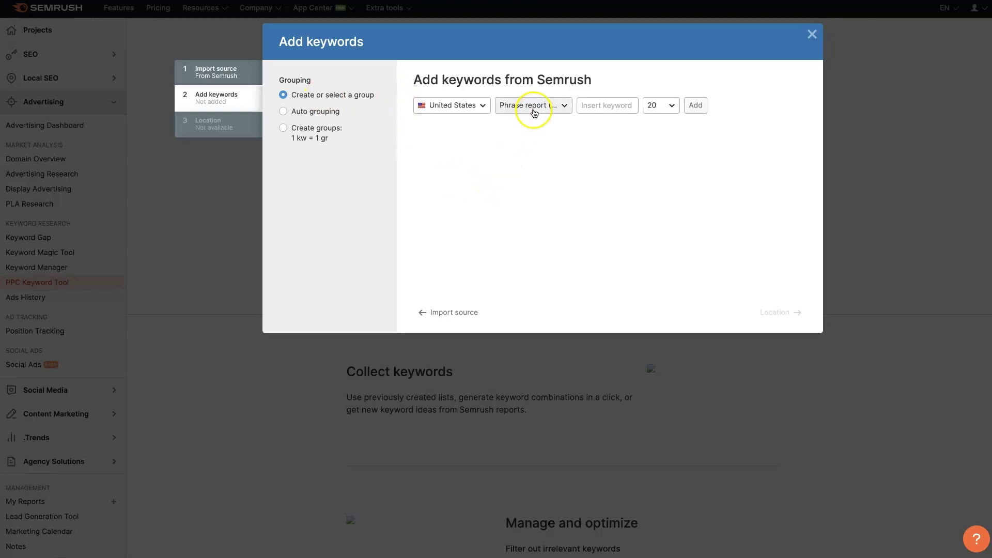
left_click(695, 109)
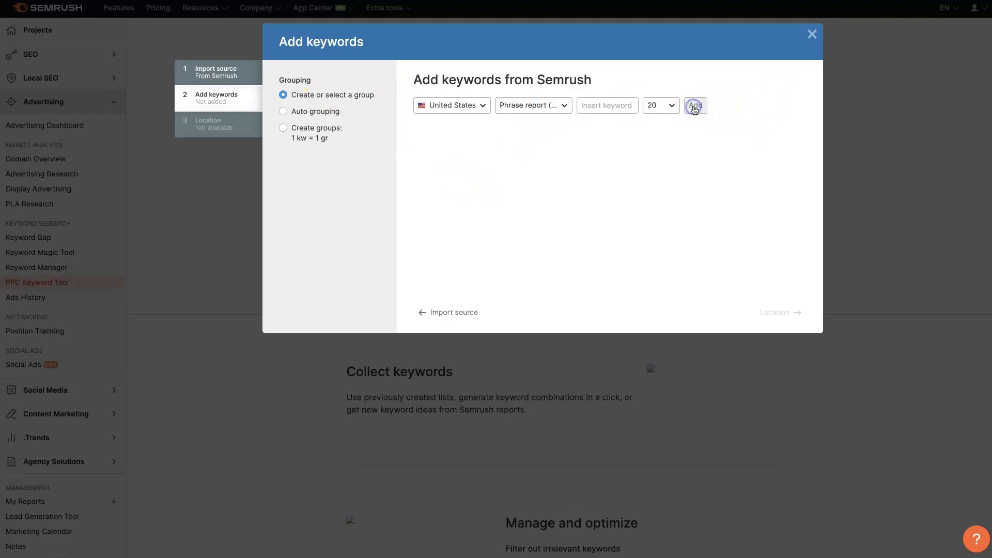
left_click(609, 106)
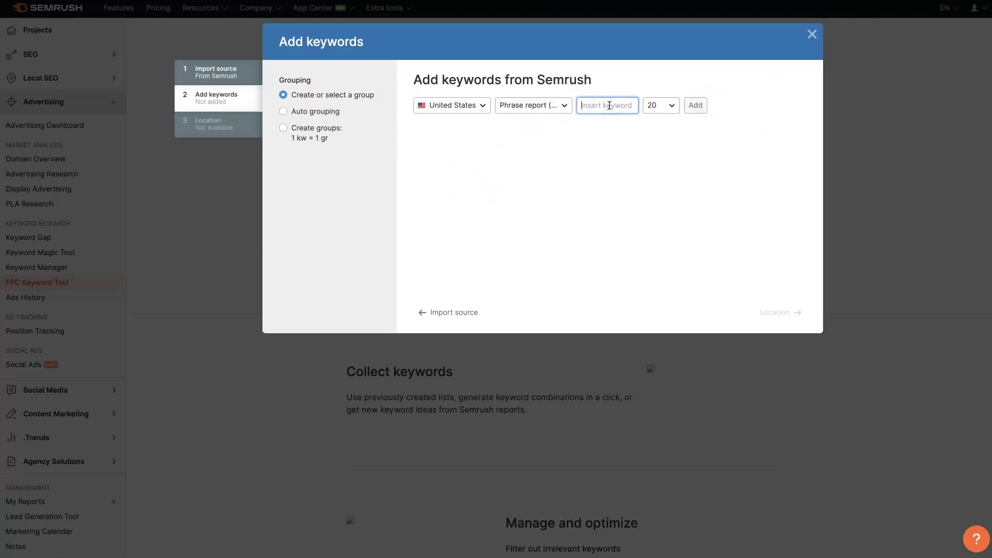
type("model y")
left_click(704, 107)
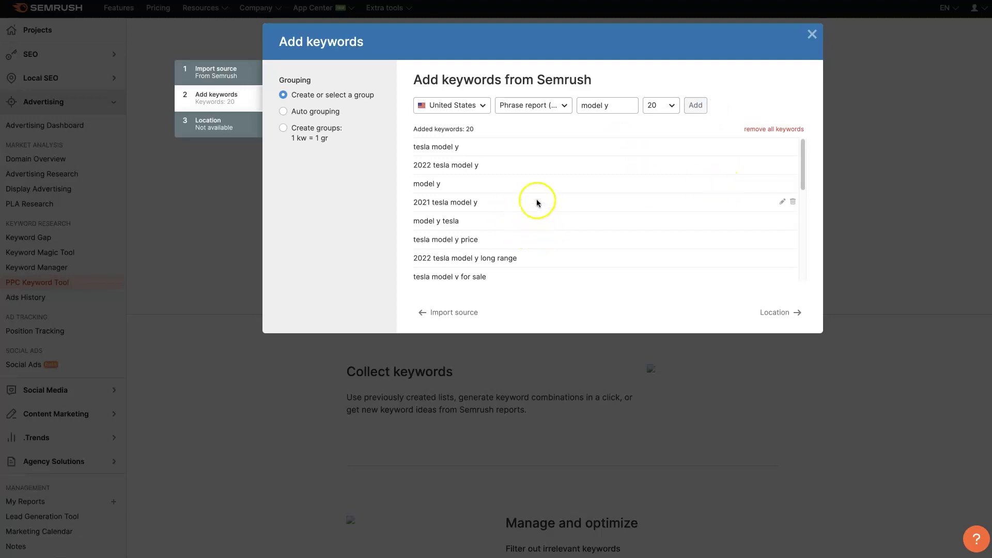
scroll(533, 208, "down", 5)
scroll(531, 205, "up", 5)
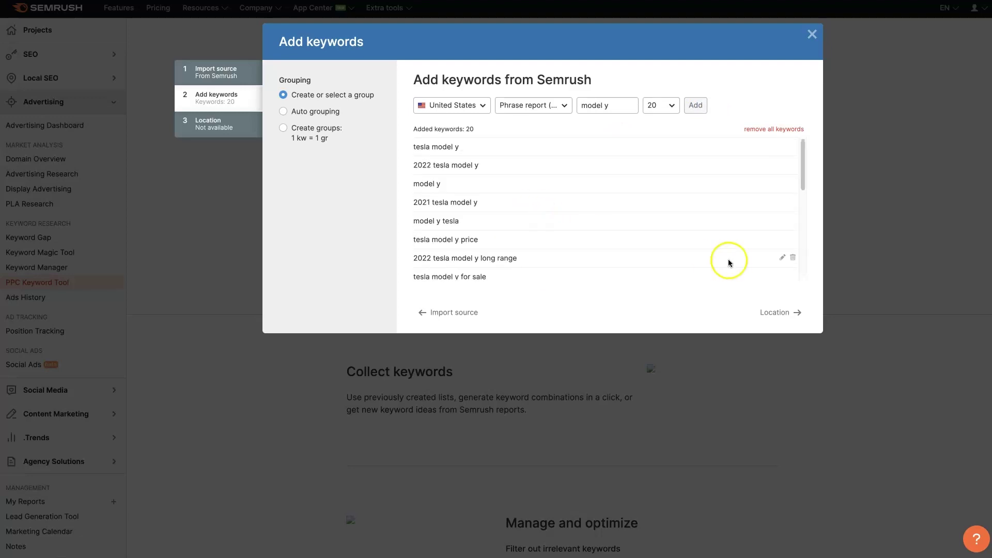
Step: Target the campaign at United States, region Arizona, city Phoenix
left_click(778, 316)
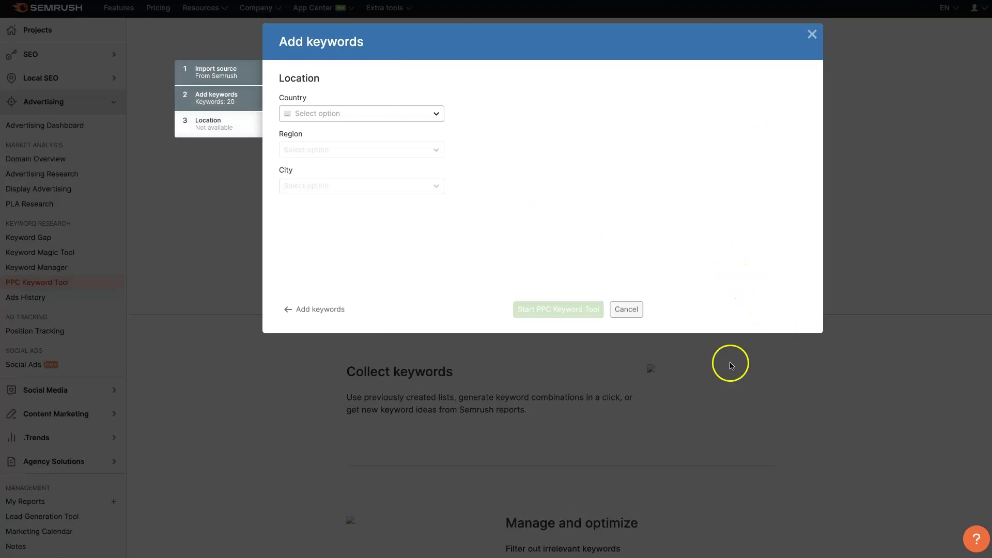
left_click(382, 113)
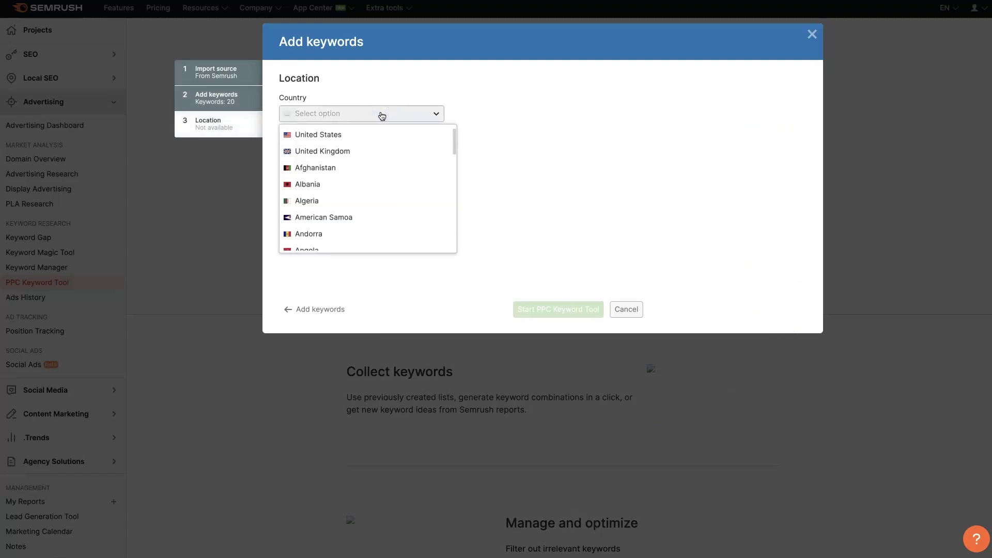
left_click(367, 136)
left_click(334, 155)
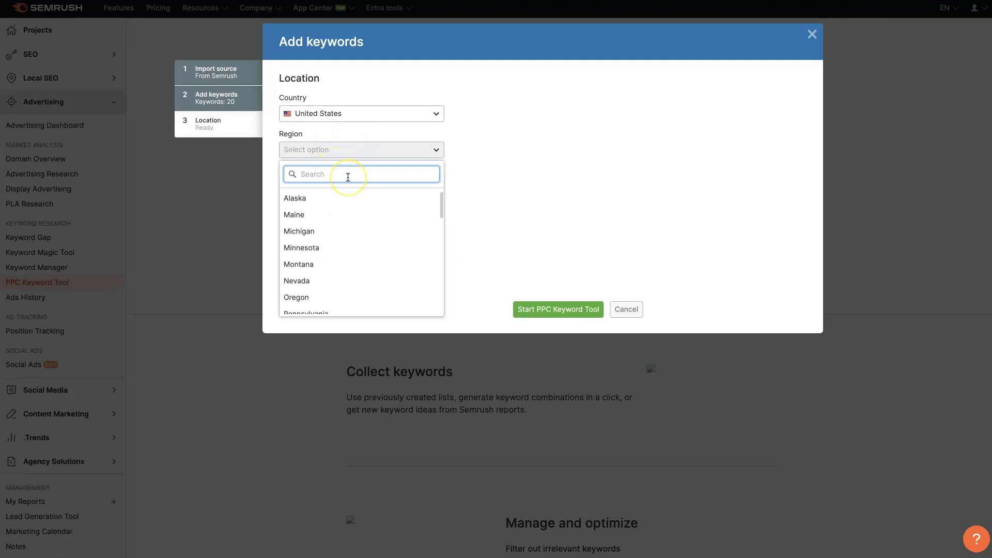
type("ari")
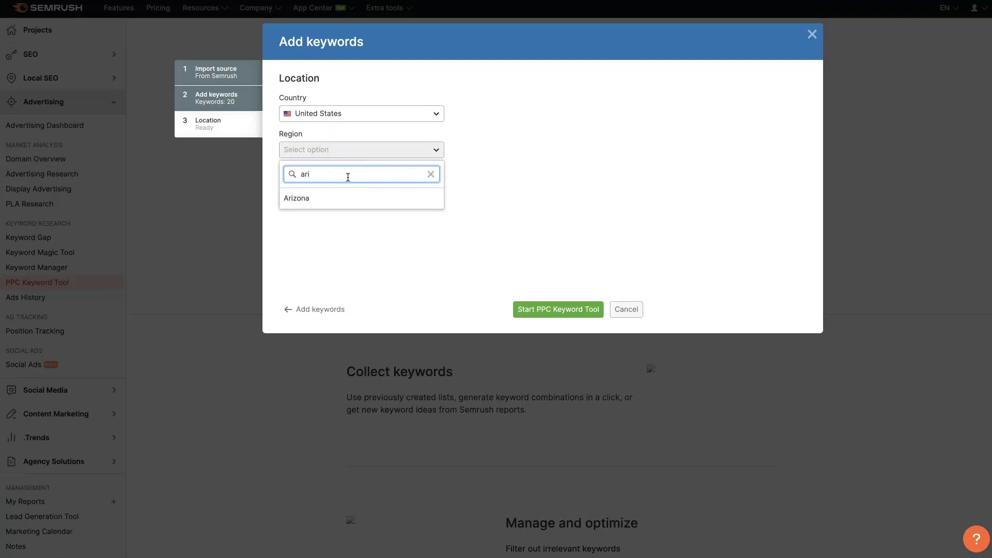
left_click(341, 198)
left_click(338, 186)
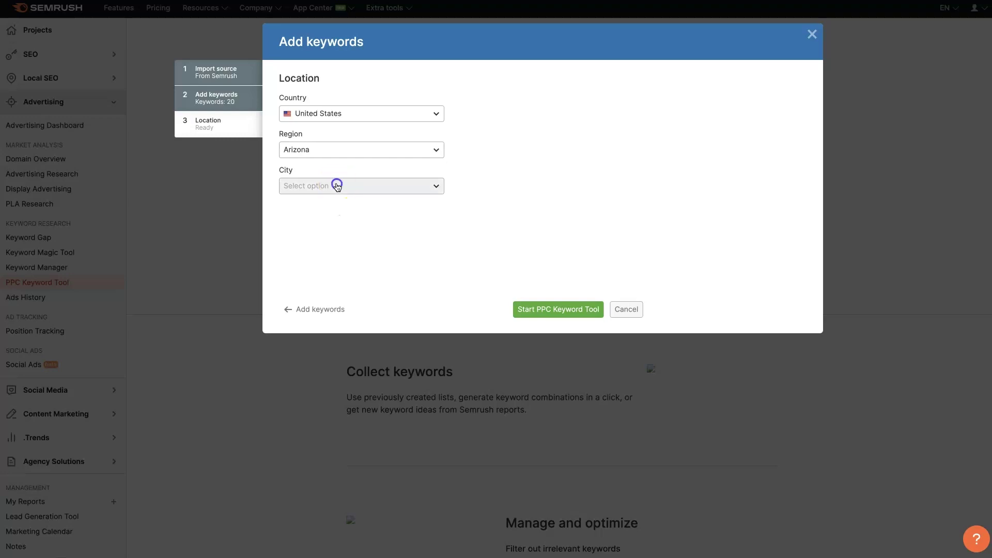
type("phoe")
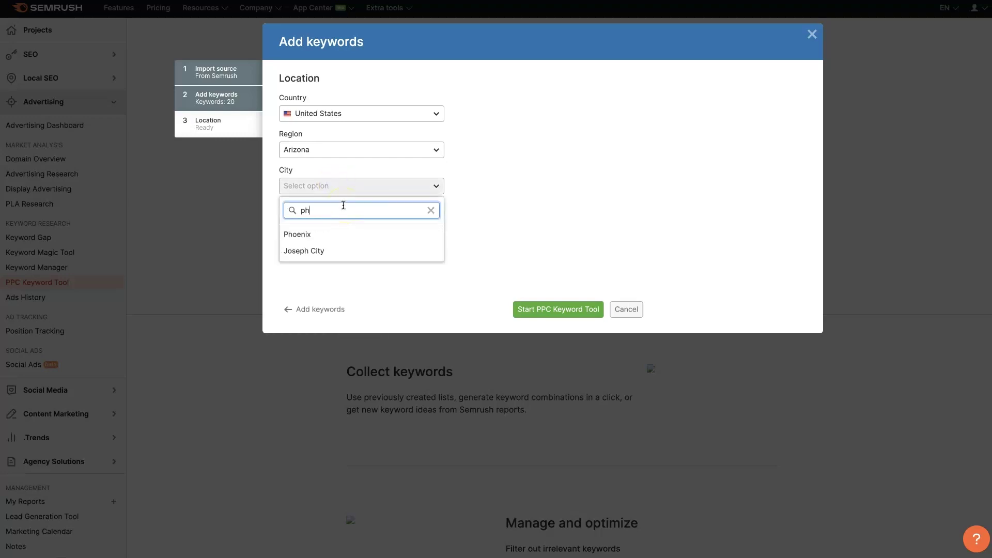
left_click(329, 236)
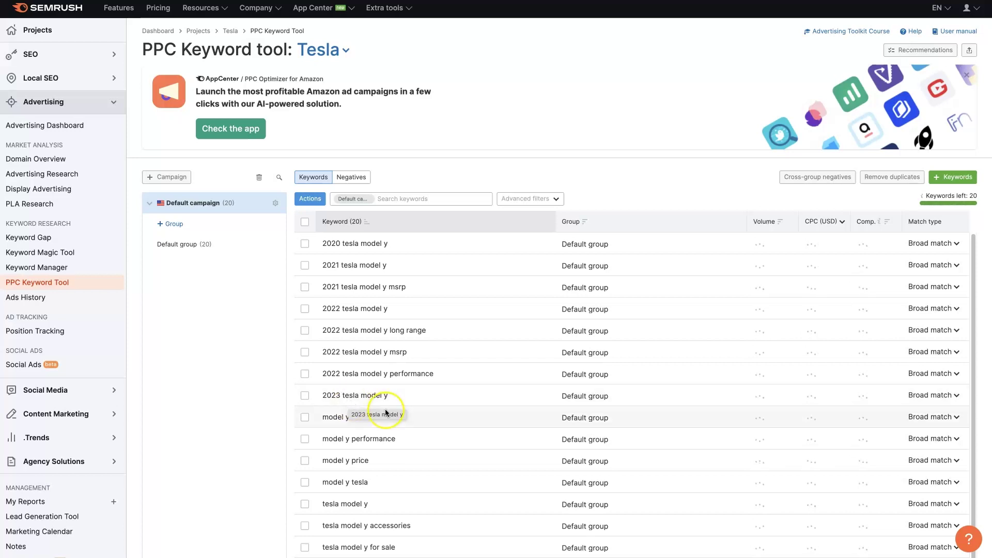
Step: Scroll through the 20 model y keywords, from 2020 tesla model y to tesla model y for sale
scroll(636, 305, "down", 10)
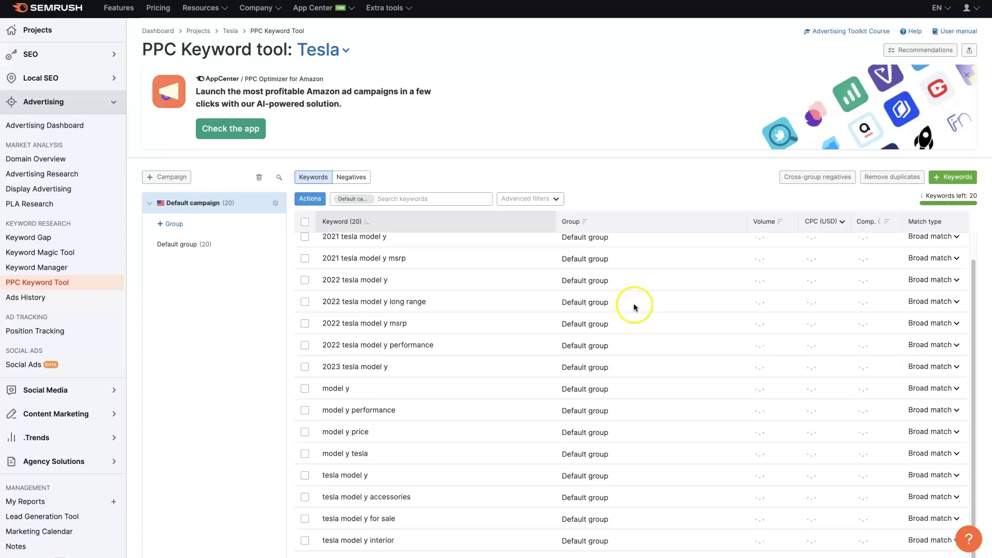
scroll(623, 377, "up", 10)
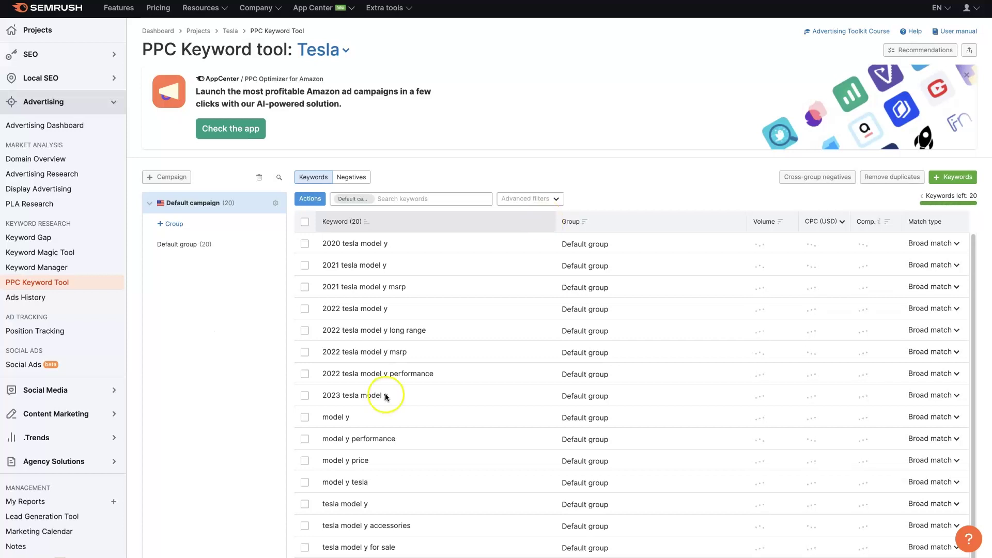
scroll(392, 390, "down", 2)
scroll(418, 382, "up", 2)
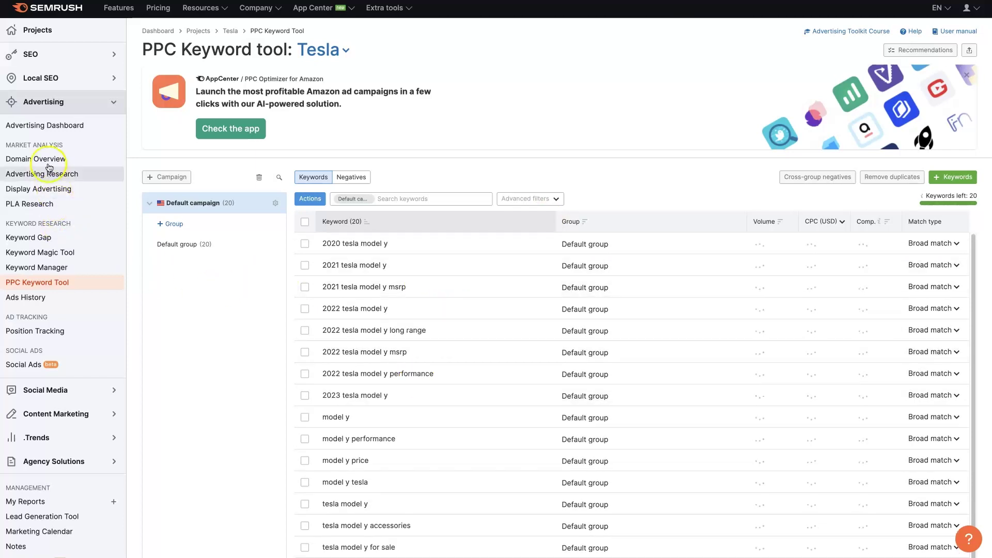
Step: Run a Domain Overview for tesla.com
right_click(55, 158)
left_click(165, 274)
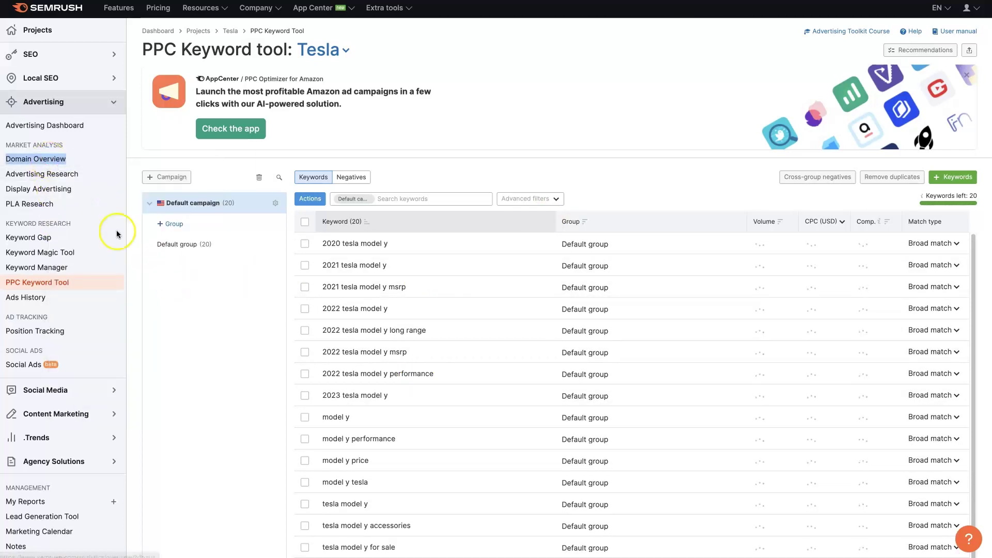
triple_click(57, 159)
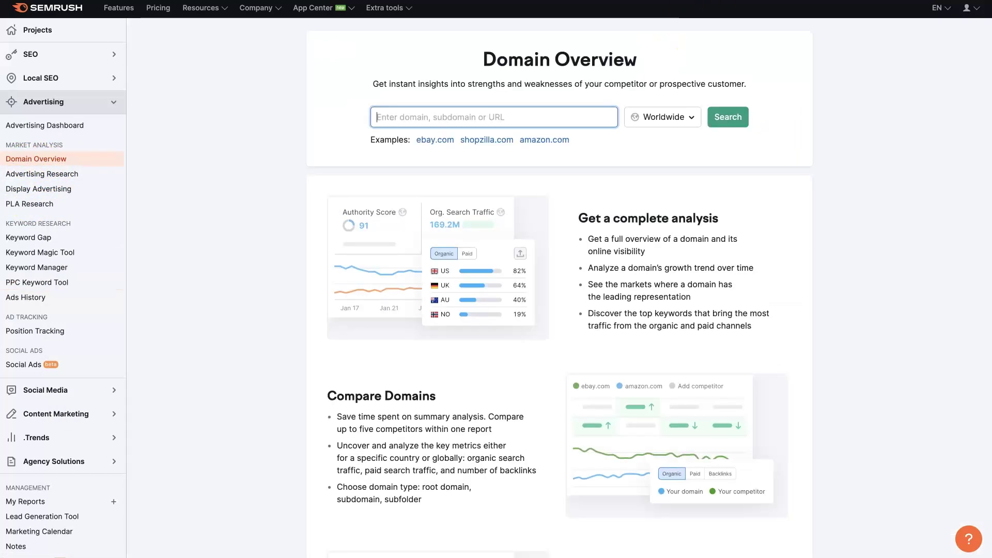
left_click(485, 115)
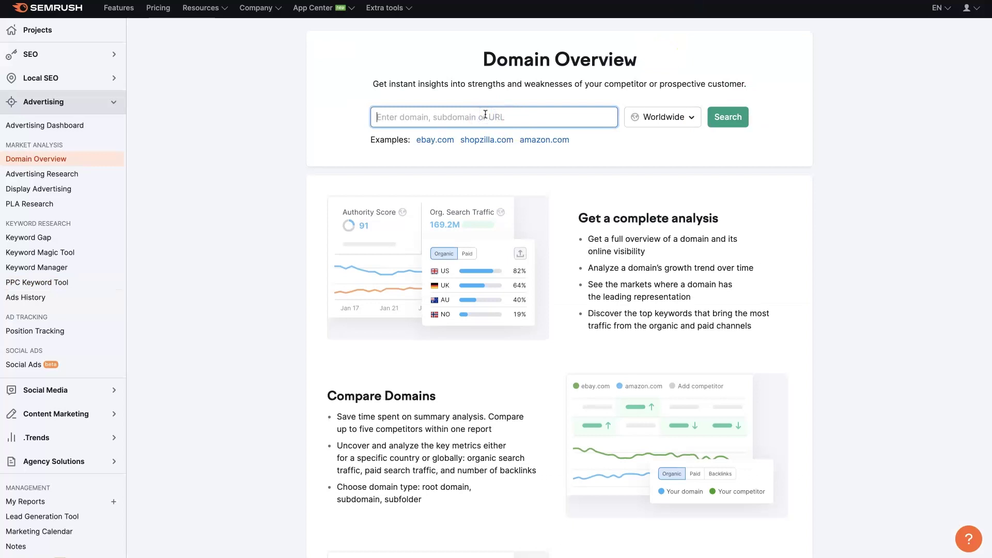
type("tesla.com")
key("Return")
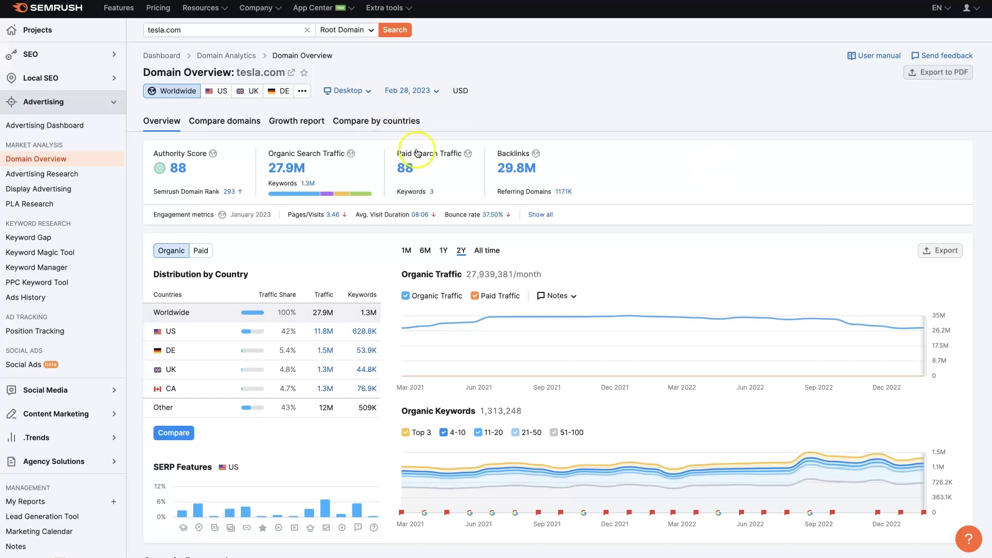
Step: Scroll through tesla.com's Advertising Research and Backlinks sections and back to the top
scroll(420, 157, "down", 15)
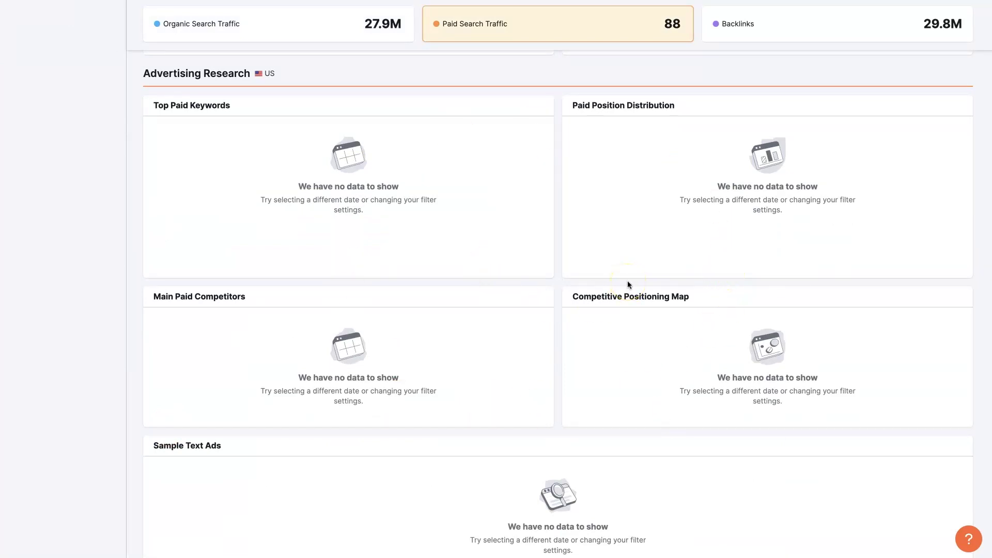
scroll(628, 281, "down", 6)
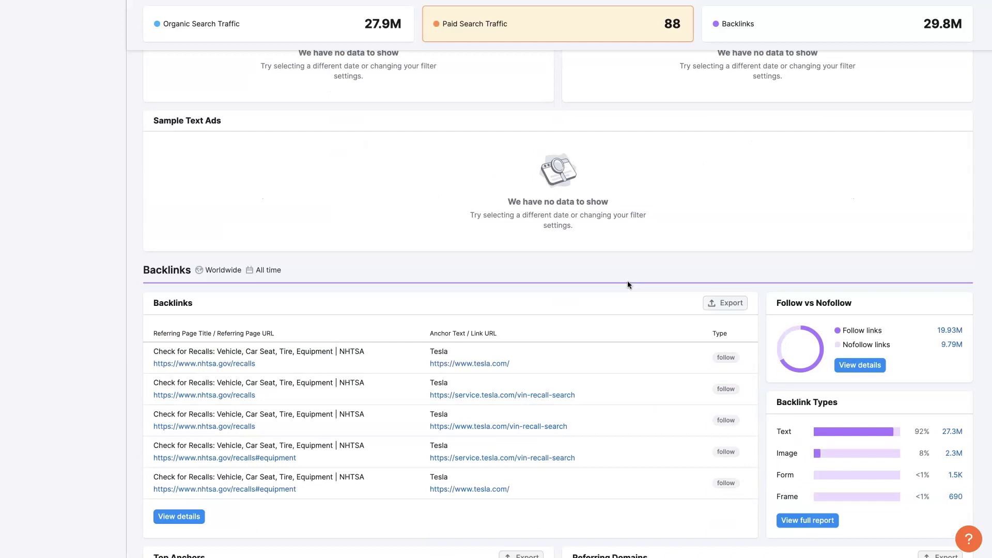
scroll(628, 282, "up", 5)
scroll(628, 281, "up", 15)
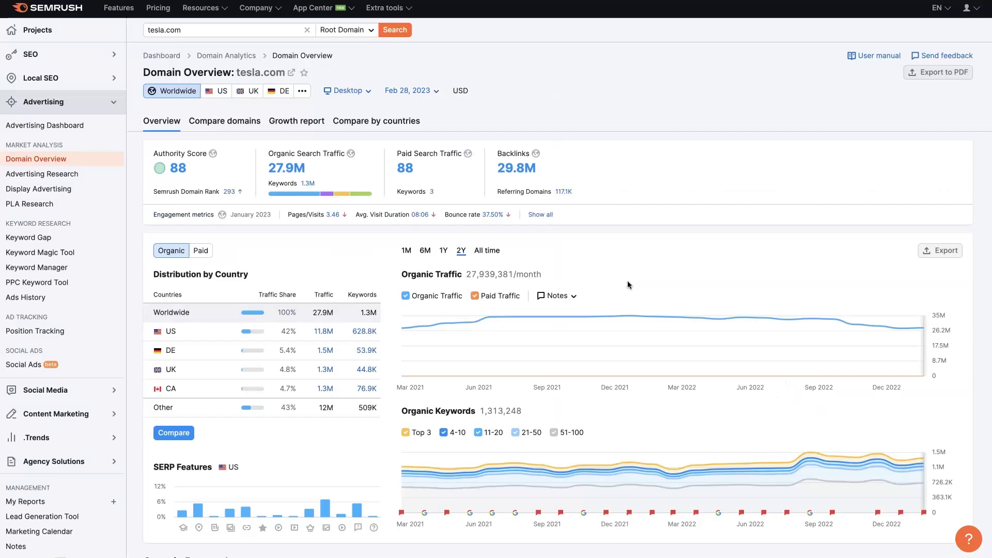
Step: Switch the Domain Overview from tesla.com to ebay.com
double_click(241, 32)
left_click(240, 32)
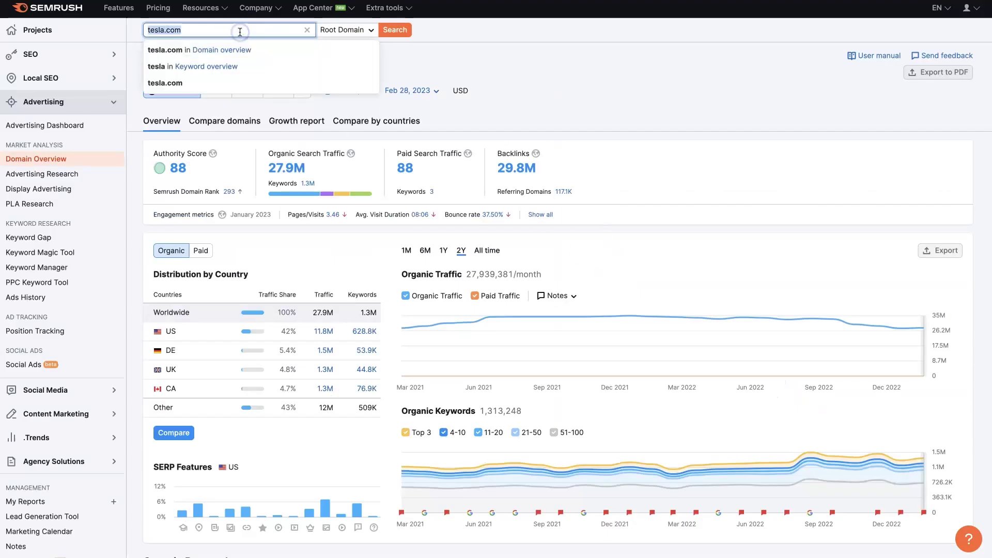
type("ebay")
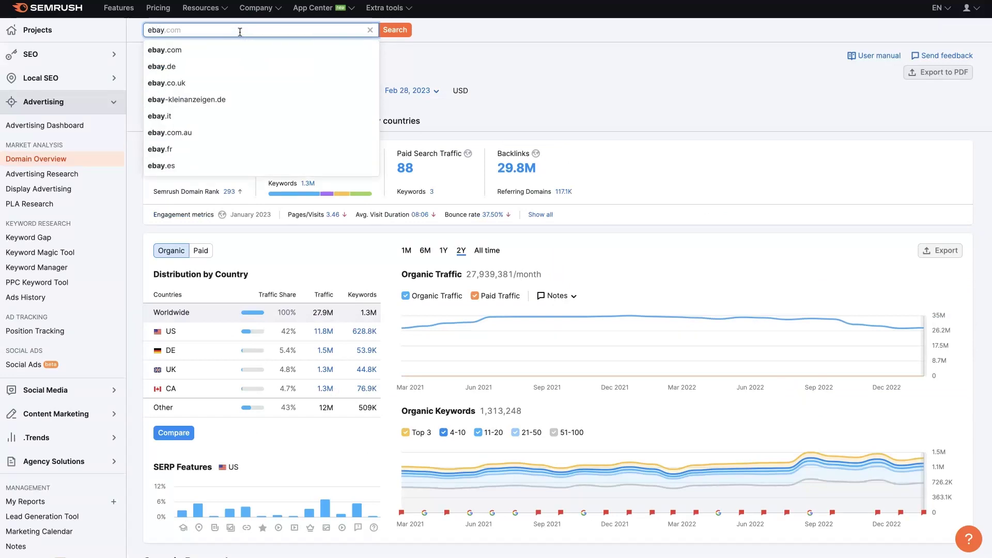
left_click(243, 50)
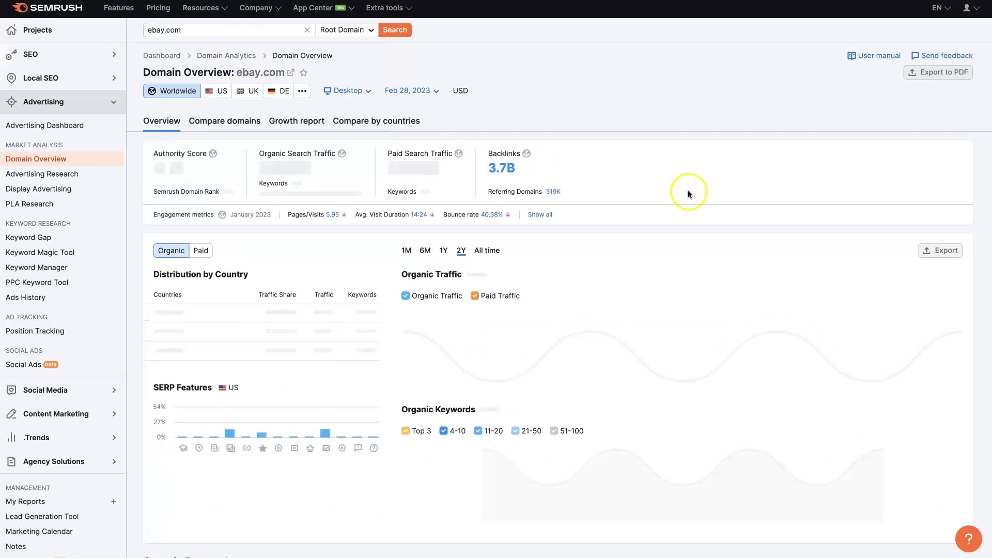
Step: Search Google for the top paid keyword 'ebay usa', then open ebay.com's full paid keyword list
scroll(421, 160, "down", 15)
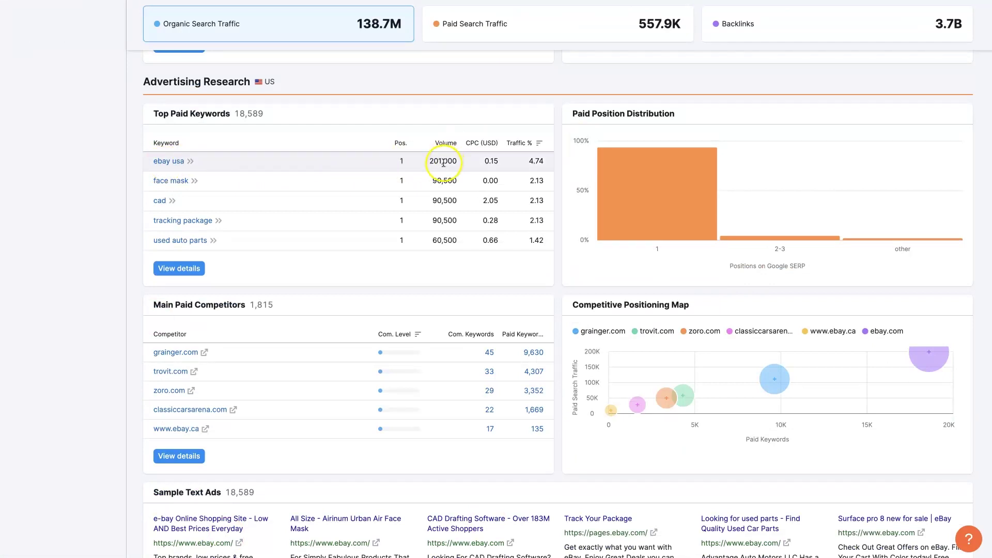
left_click(403, 161)
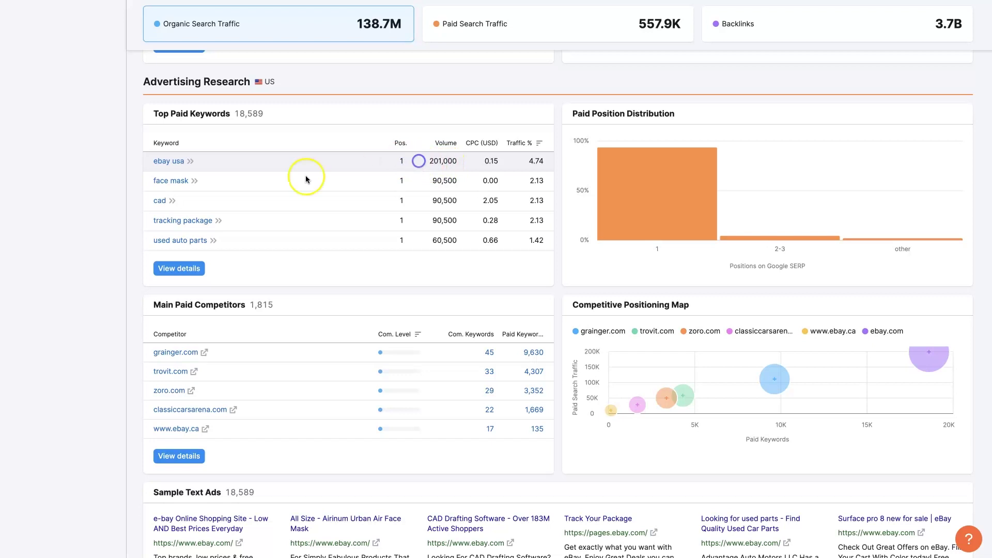
left_click(166, 163)
right_click(166, 163)
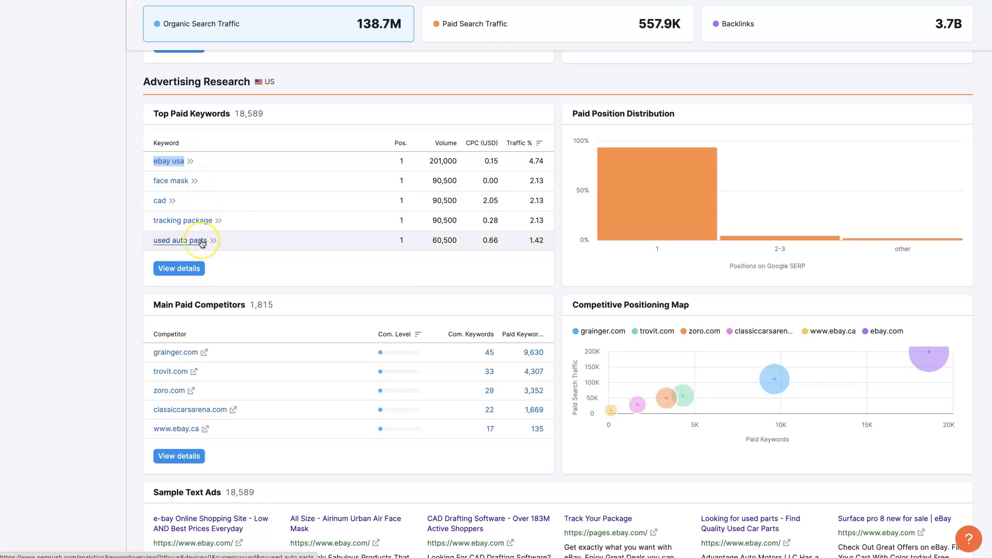
left_click(182, 272)
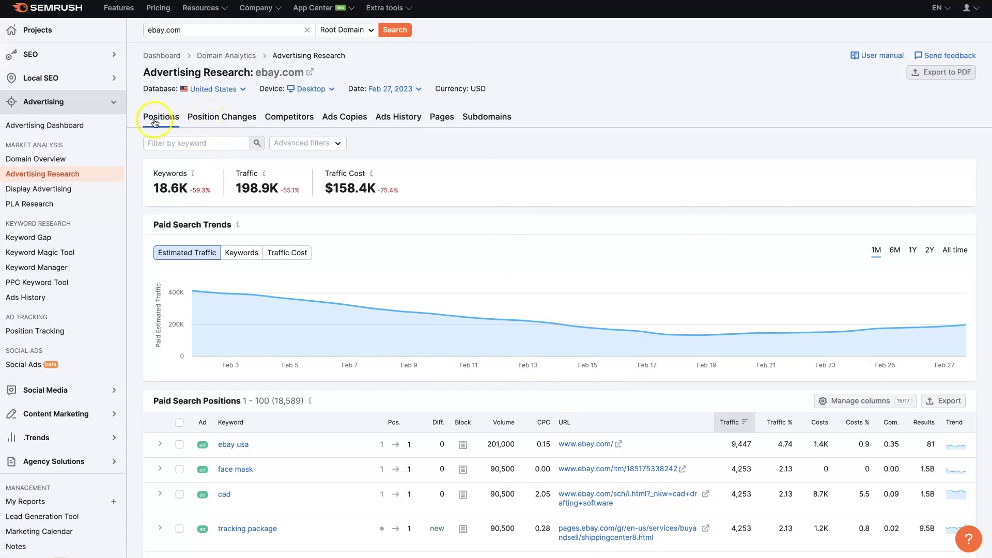
Step: Browse ebay.com's Position Changes, Competitors and Ads Copies, revealing the Vietnam coin ad's keyword
left_click(207, 117)
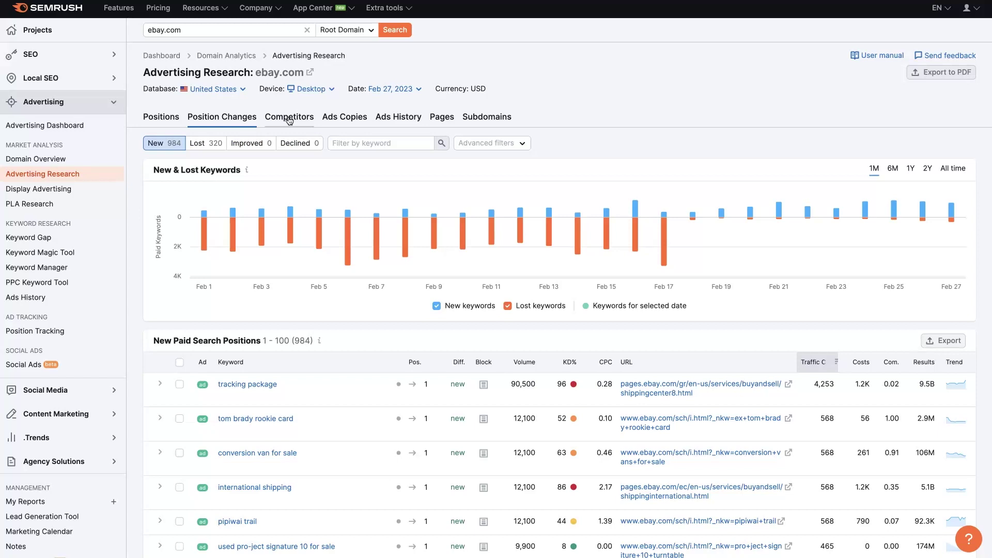
left_click(290, 120)
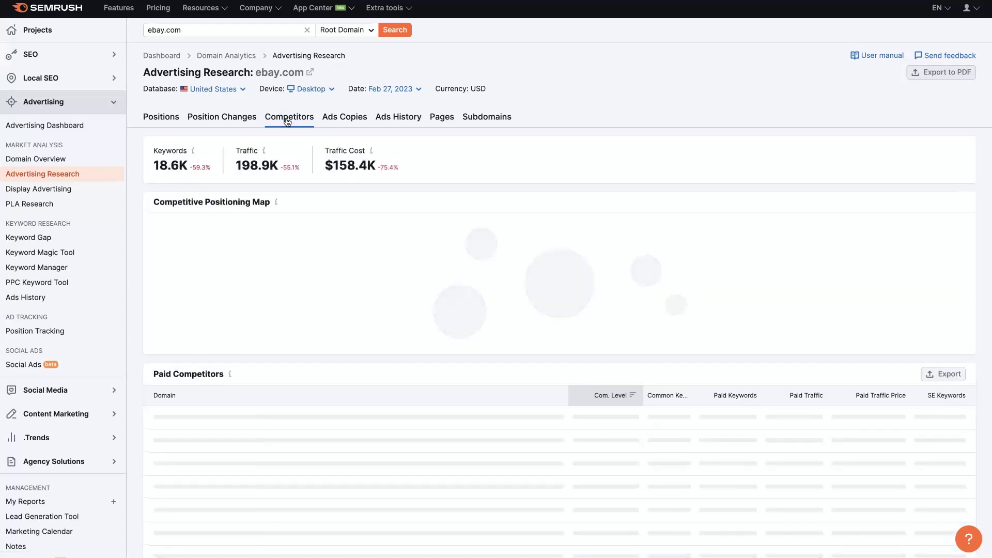
left_click(346, 120)
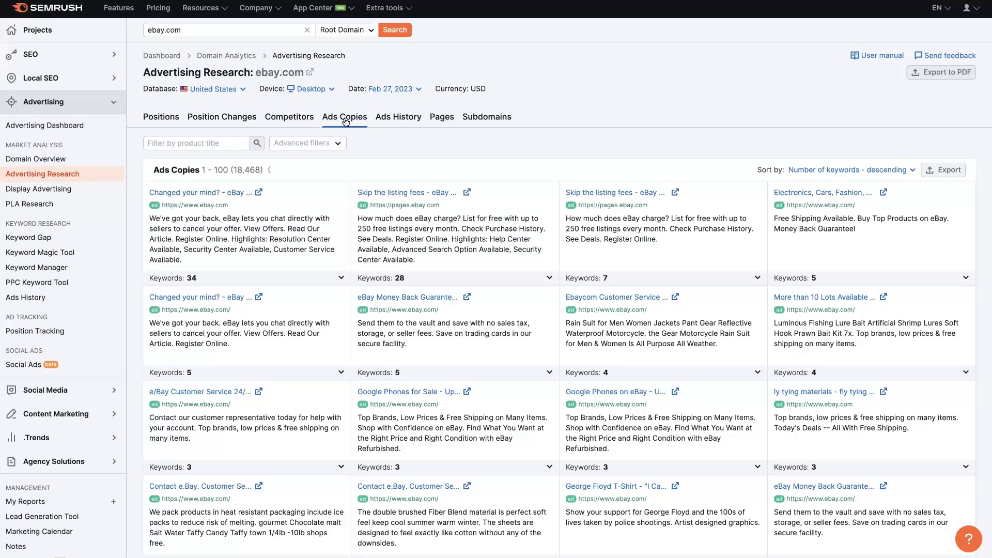
scroll(805, 282, "down", 20)
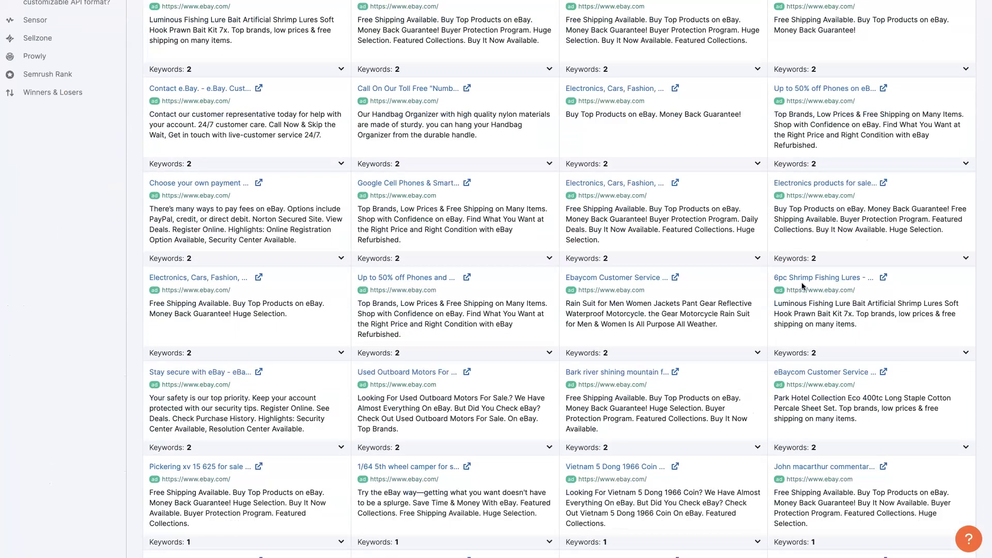
scroll(796, 310, "down", 1)
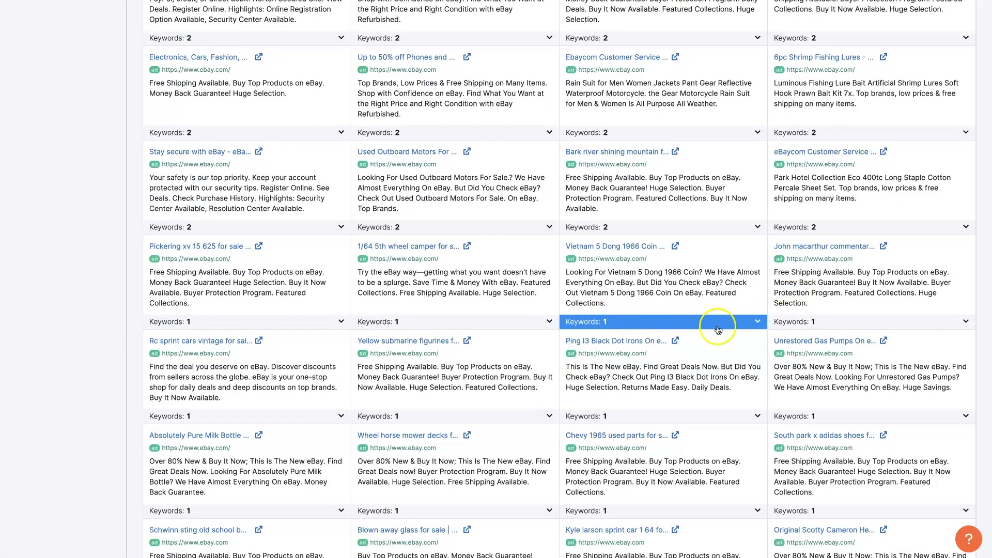
left_click(763, 325)
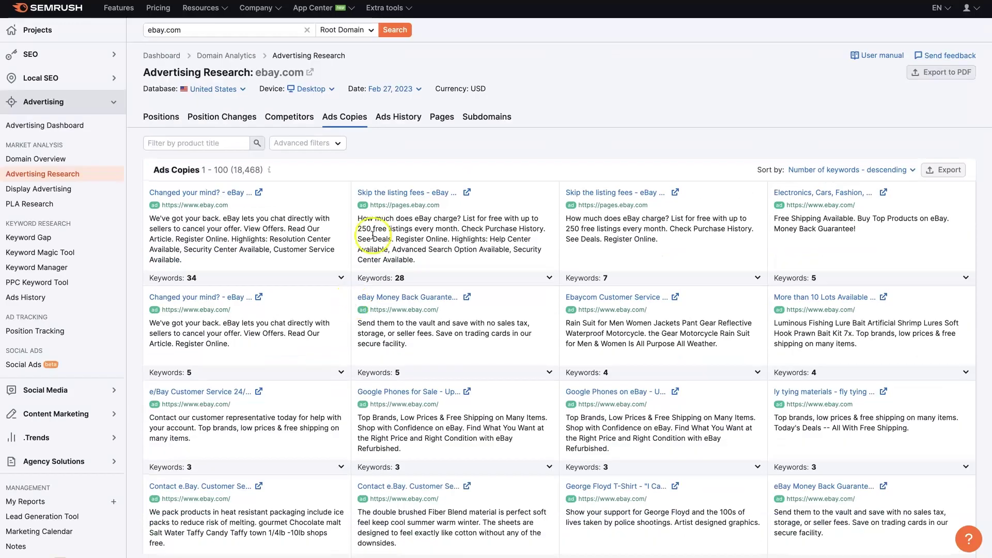
Step: View ebay.com's Ads History with monthly ad positions by keyword
left_click(401, 115)
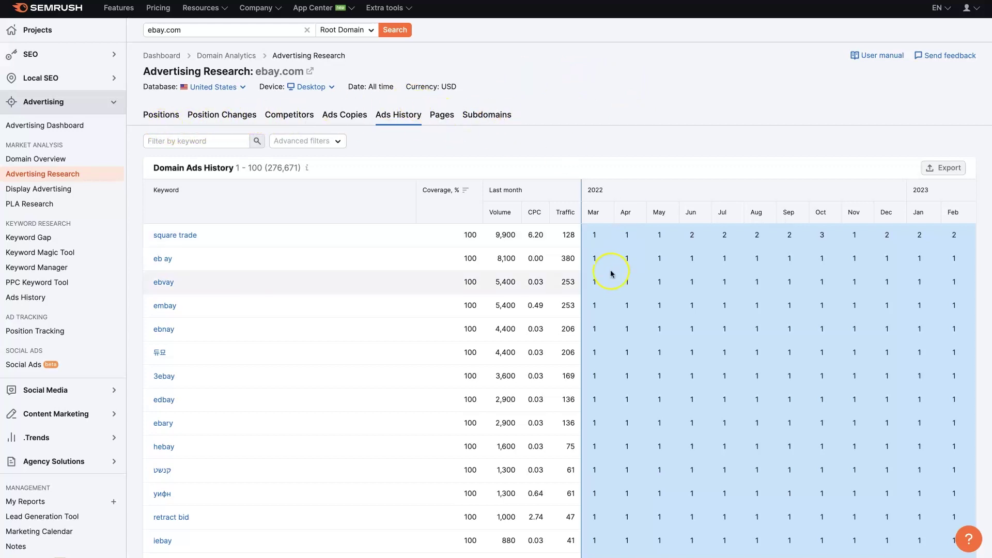
scroll(606, 273, "down", 1)
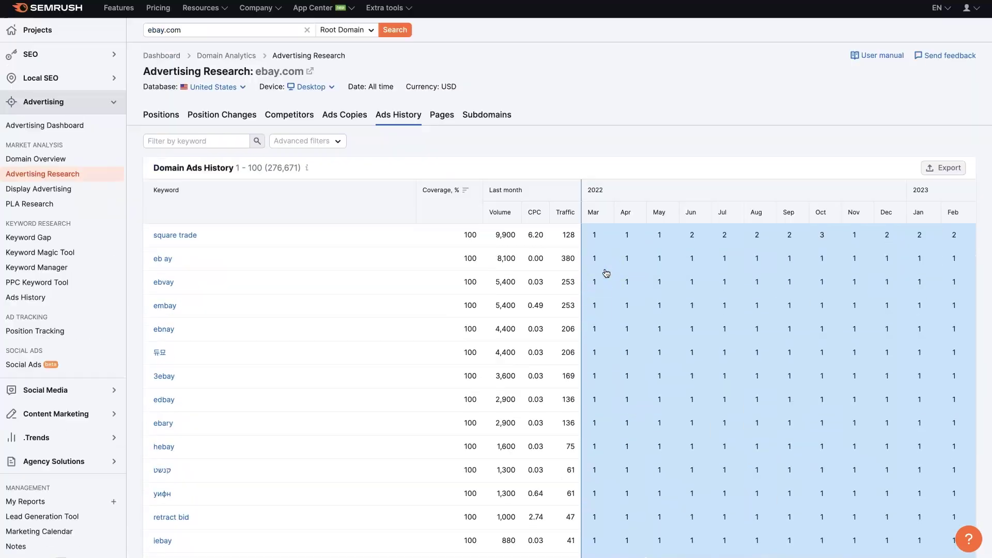
scroll(500, 280, "up", 1)
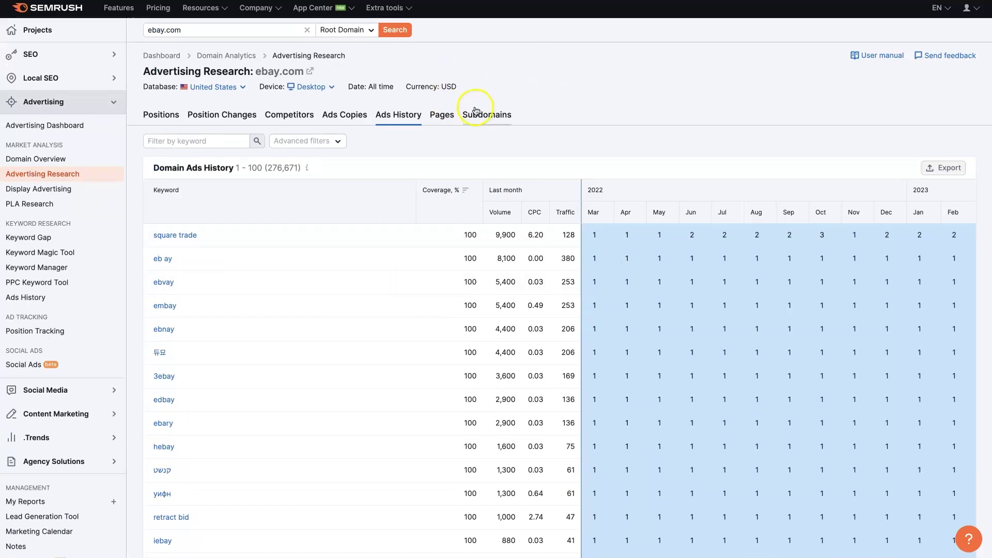
Step: Run Keyword Gap for ebay.com versus amazon.com: 40.1M vs 63.1M keywords
left_click(61, 241)
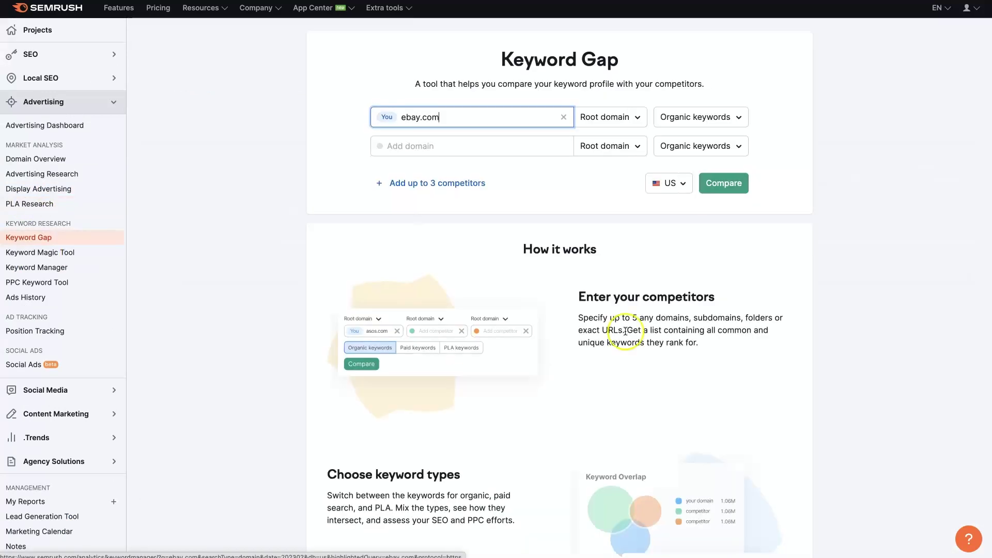
left_click(427, 146)
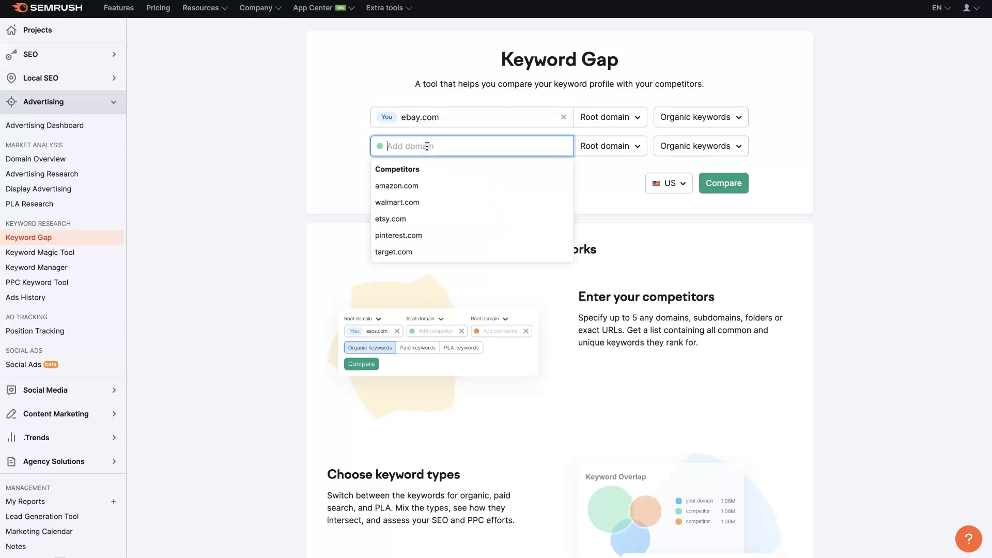
left_click(423, 186)
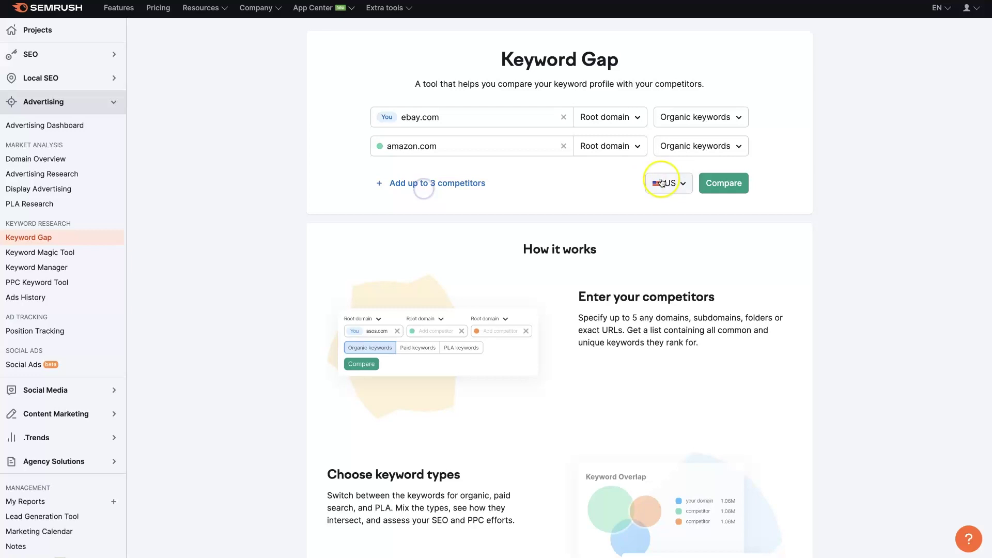
left_click(730, 185)
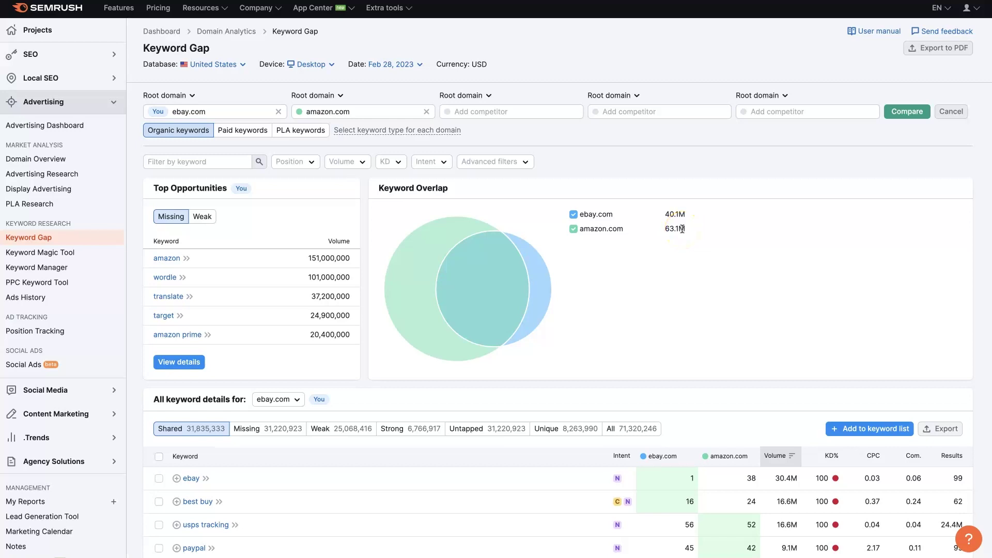
scroll(682, 229, "down", 5)
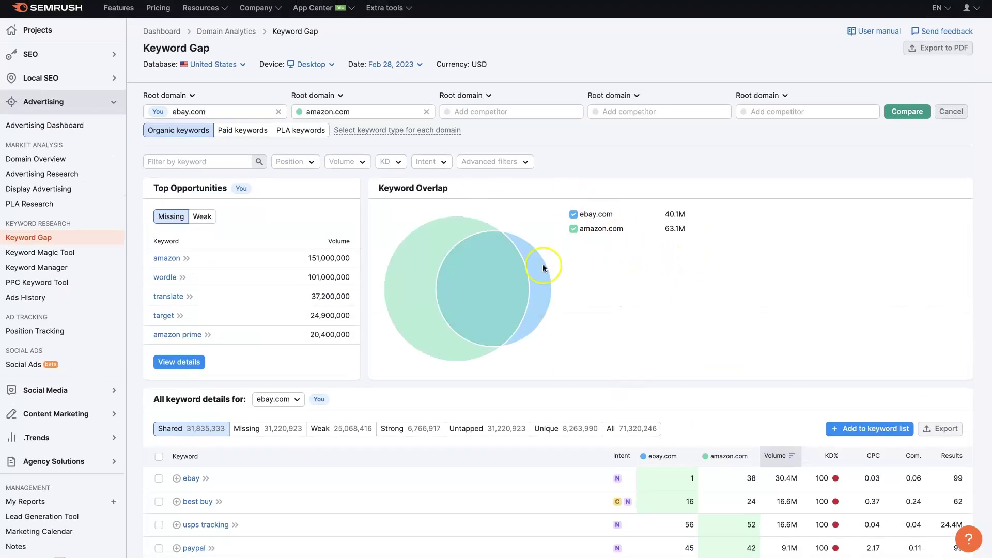
mouse_move(525, 292)
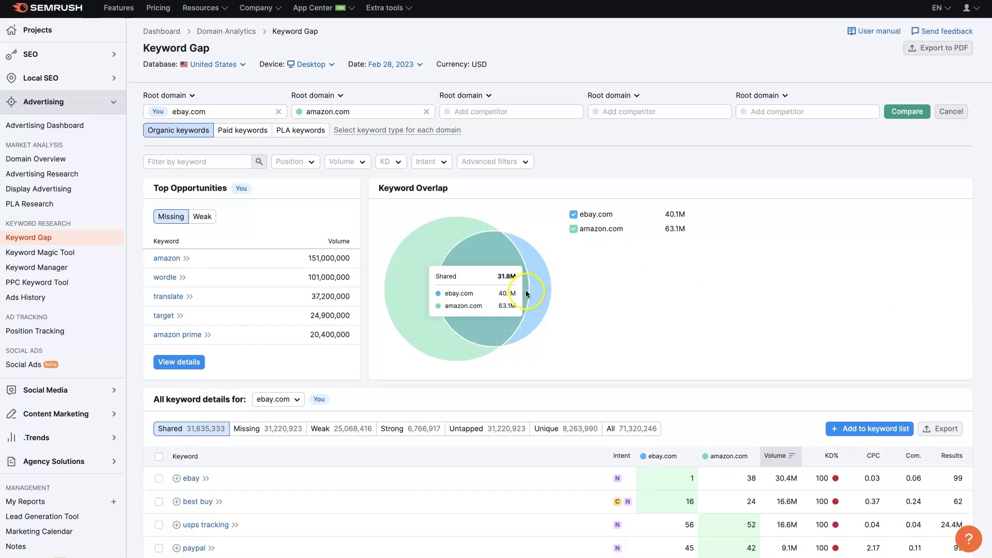
mouse_move(416, 251)
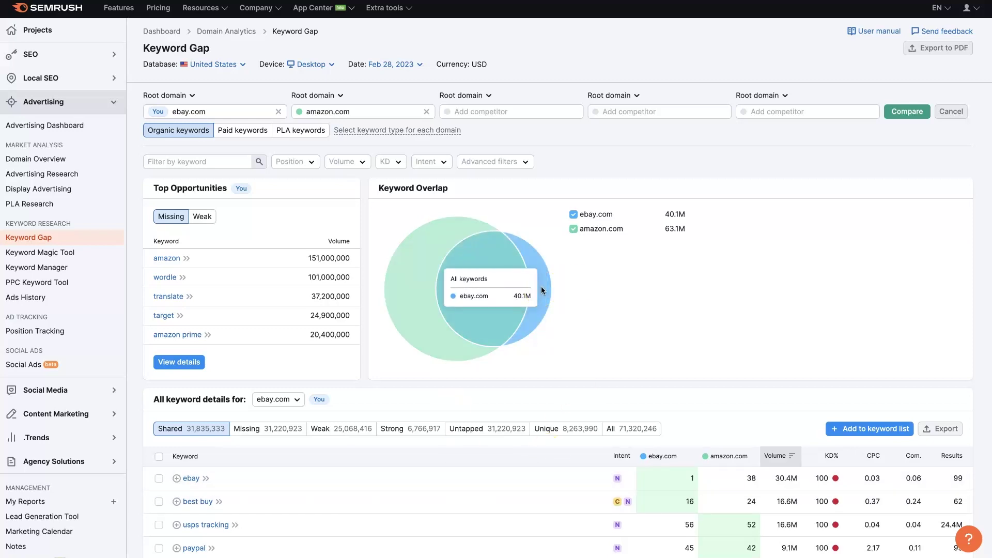
Step: Return to the Tesla campaign's Default group of 20 model y keywords
left_click(675, 298)
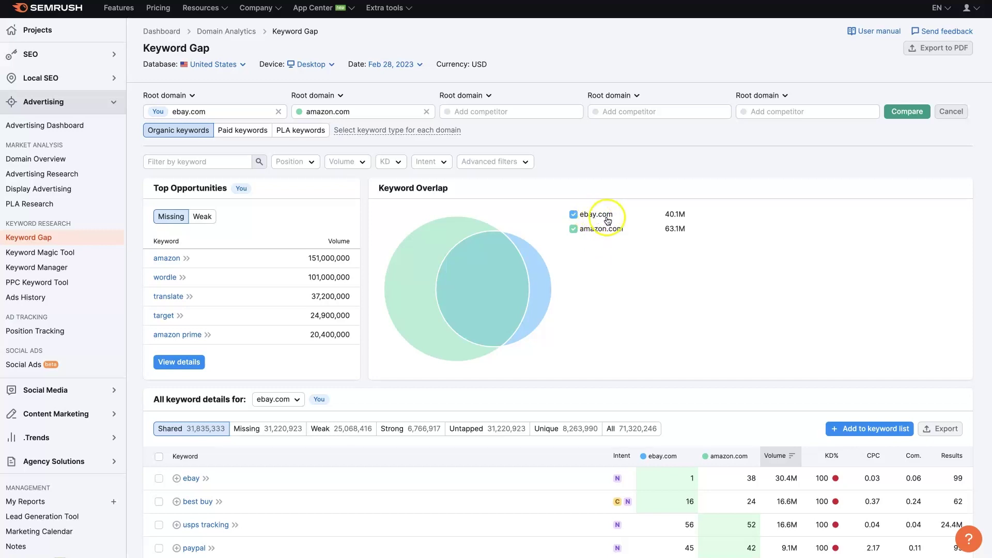
mouse_move(512, 318)
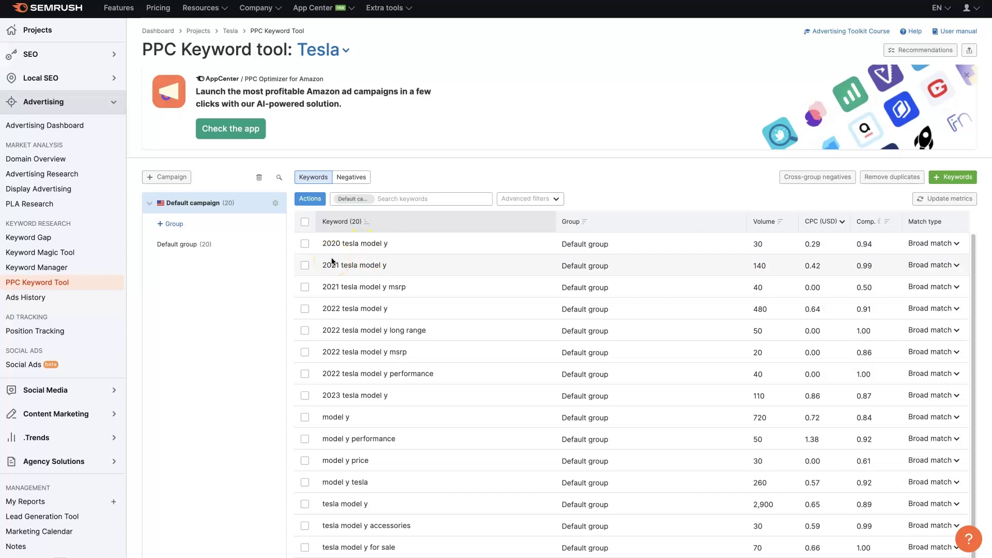
Step: Sort the Tesla campaign's 20 keywords by Volume descending, putting tesla model y (2,900) on top
left_click(765, 223)
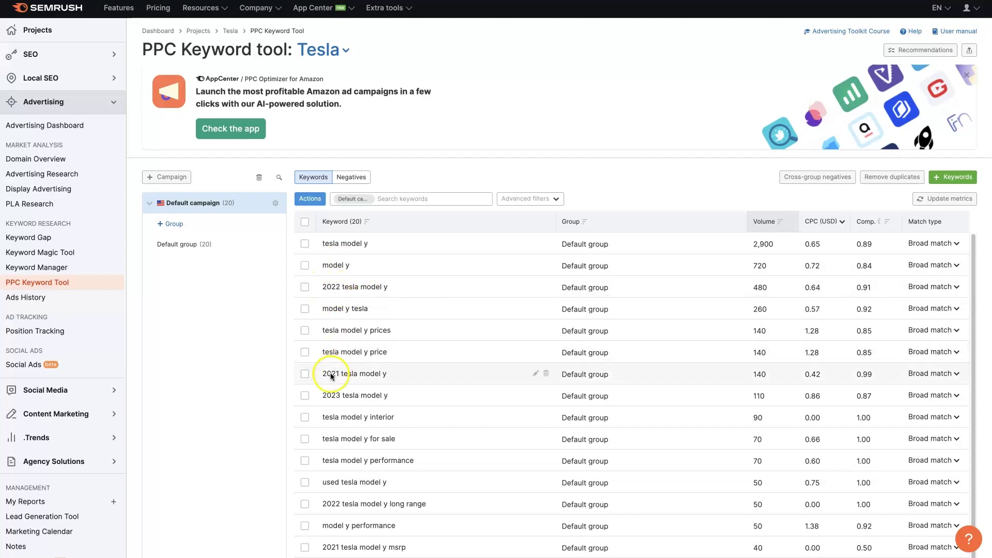
scroll(336, 479, "down", 2)
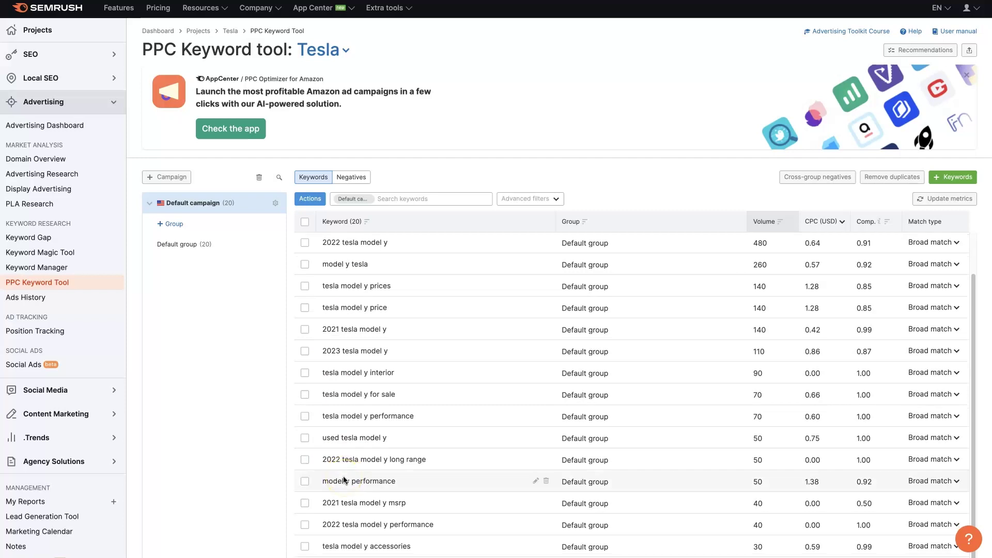
scroll(355, 332, "up", 2)
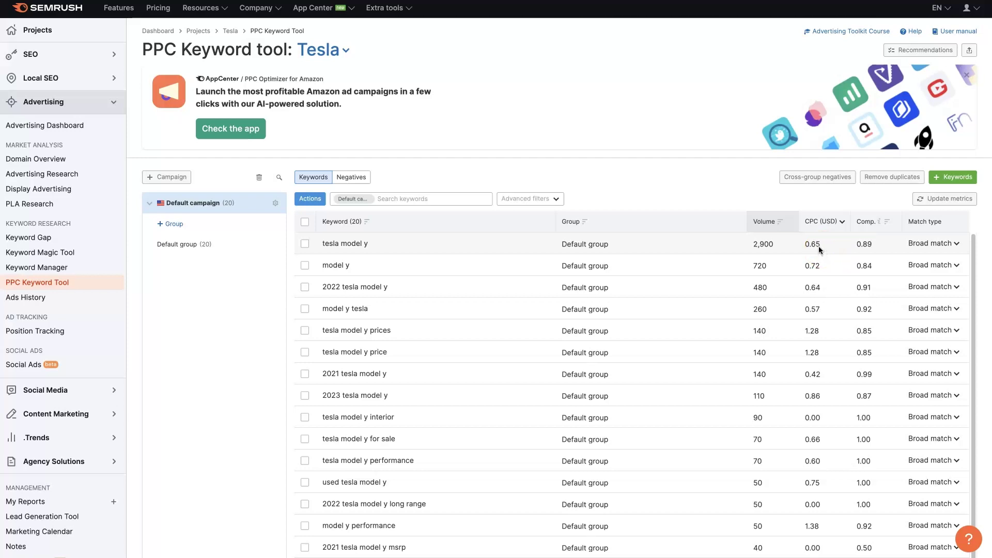
scroll(819, 246, "down", 2)
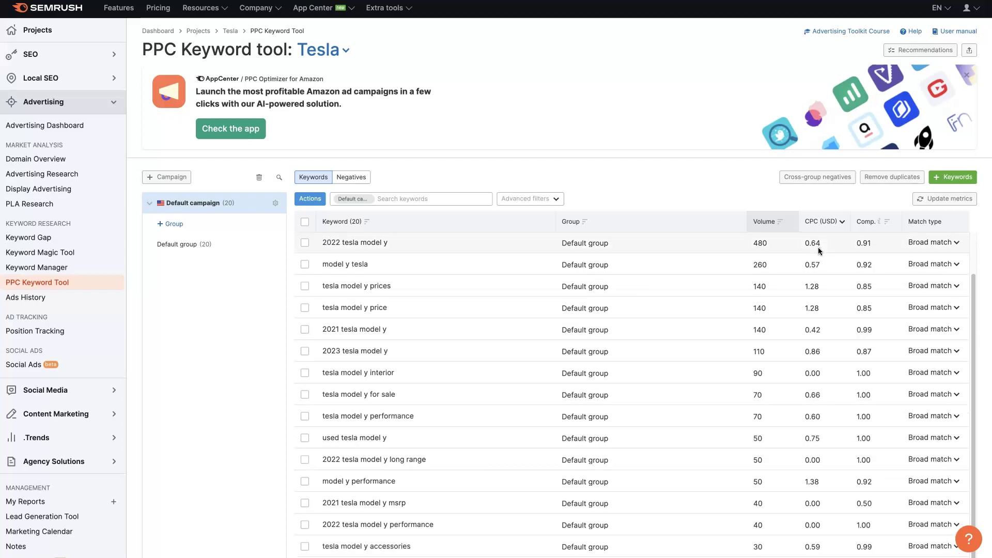
scroll(806, 308, "up", 1)
scroll(806, 309, "up", 1)
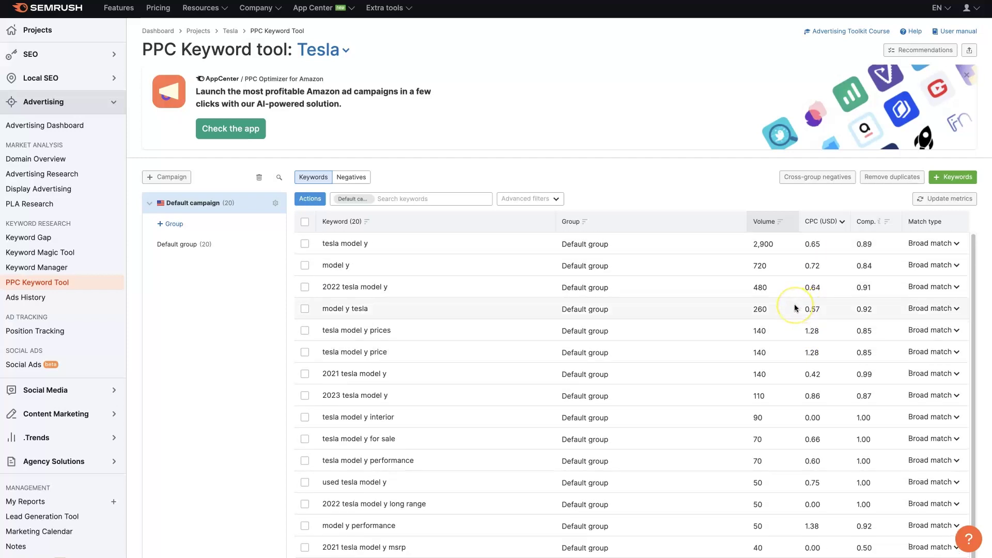